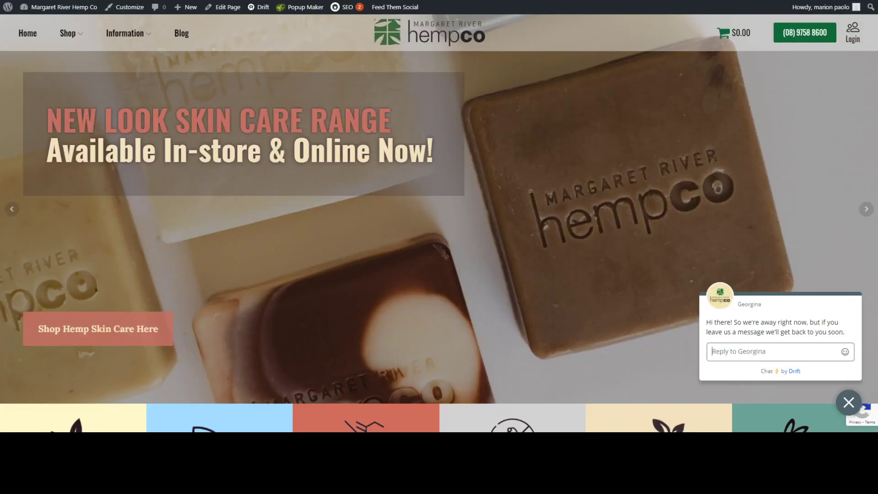
Step: Open the header Login/Register popup on its Register tab to see 'You are already registered'
{"action": "left_click", "coordinate": [856, 32]}
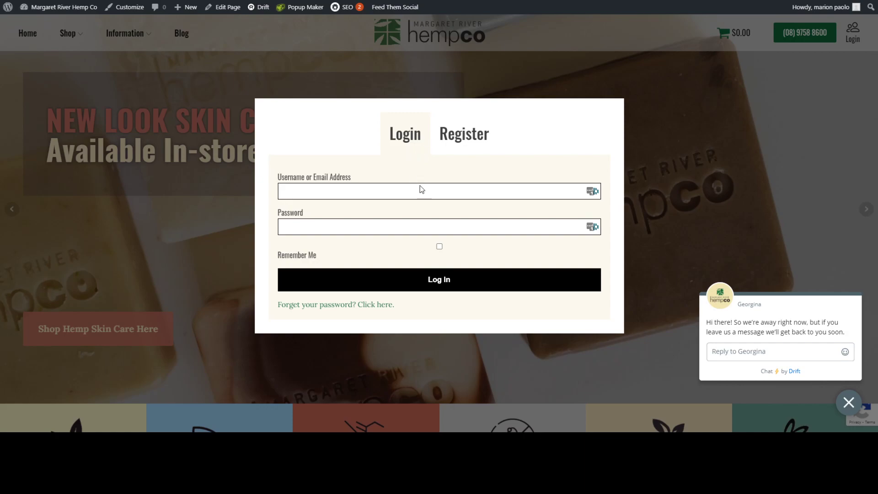
{"action": "left_click", "coordinate": [464, 135]}
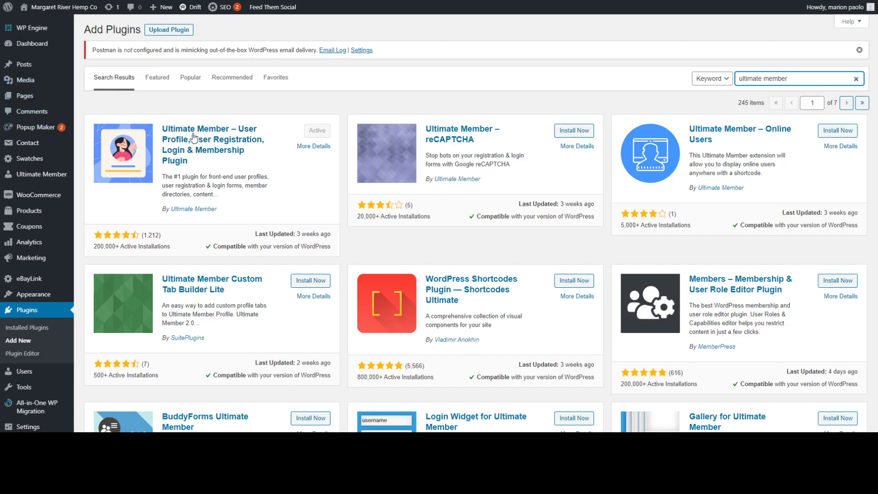
Step: Go to Ultimate Member > Forms in the admin sidebar to list the default forms
{"action": "mouse_move", "coordinate": [47, 177]}
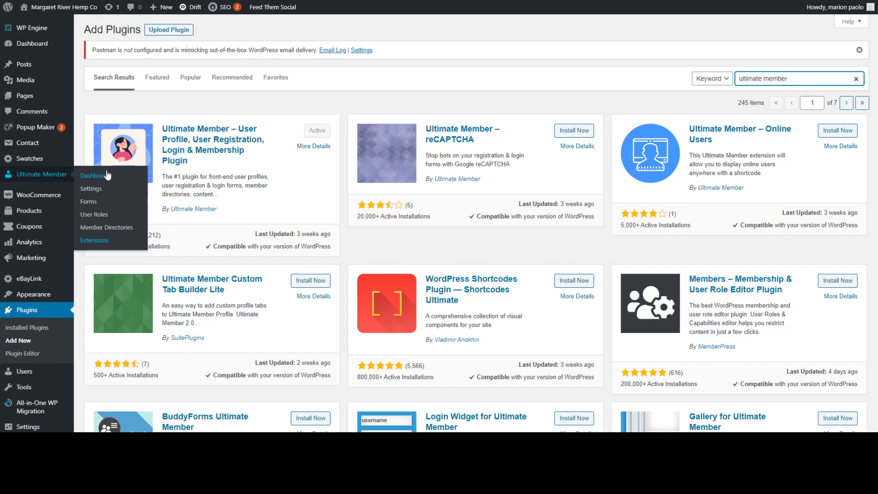
{"action": "left_click", "coordinate": [91, 205]}
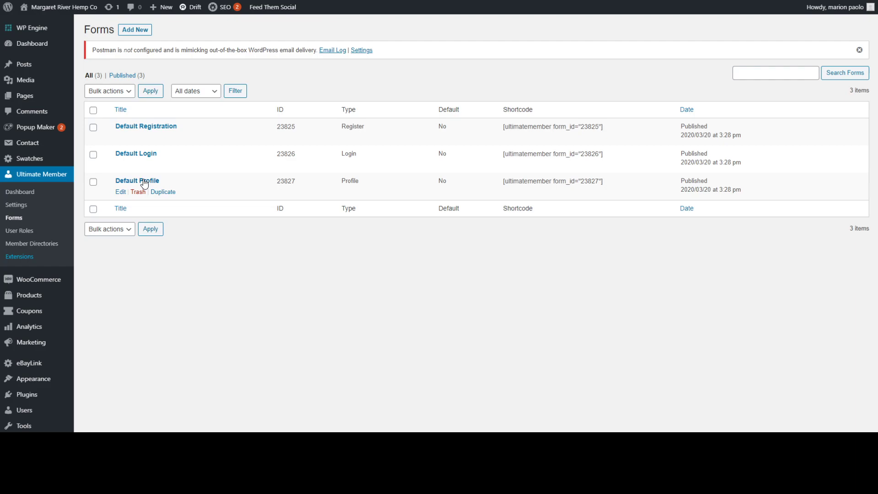
Step: Open the Default Registration form for editing and review its fields
{"action": "left_click", "coordinate": [161, 128]}
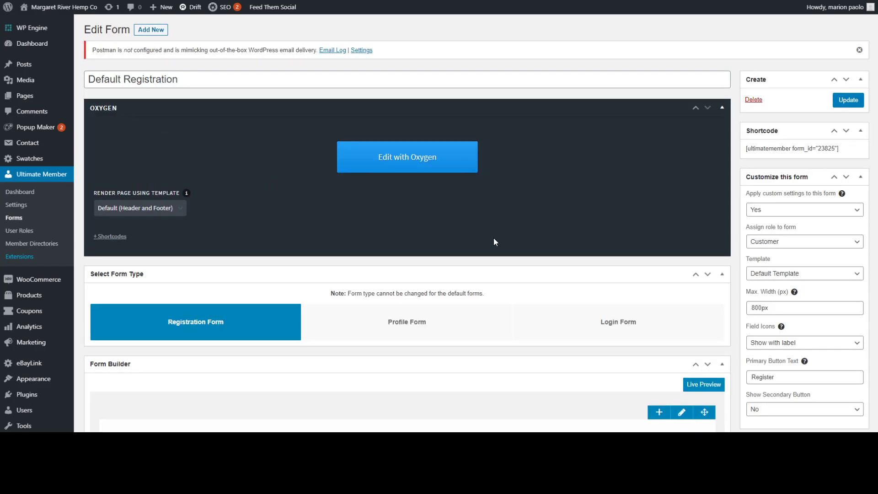
{"action": "scroll", "coordinate": [494, 241], "scroll_direction": "down", "scroll_amount": 5}
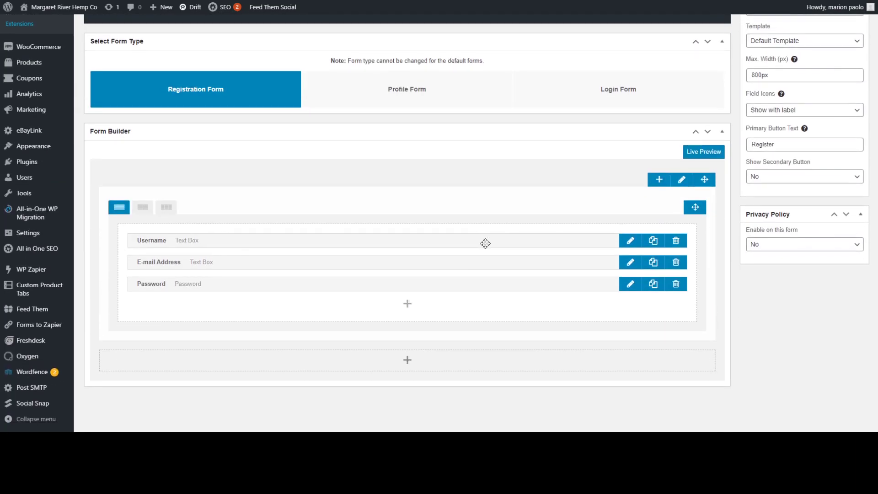
{"action": "scroll", "coordinate": [486, 243], "scroll_direction": "up", "scroll_amount": 3}
{"action": "scroll", "coordinate": [485, 244], "scroll_direction": "down", "scroll_amount": 3}
Step: Open the Form Builder's Fields Manager, then close it without adding a field
{"action": "left_click", "coordinate": [407, 305]}
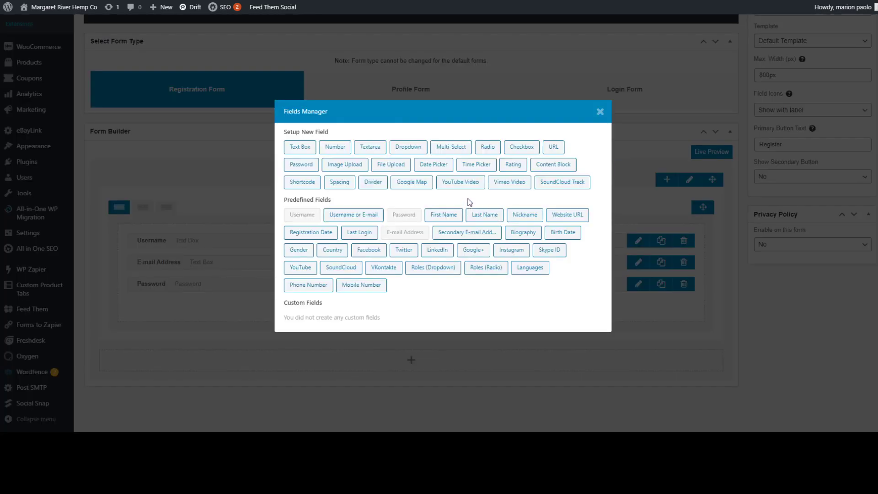
{"action": "left_click", "coordinate": [600, 112]}
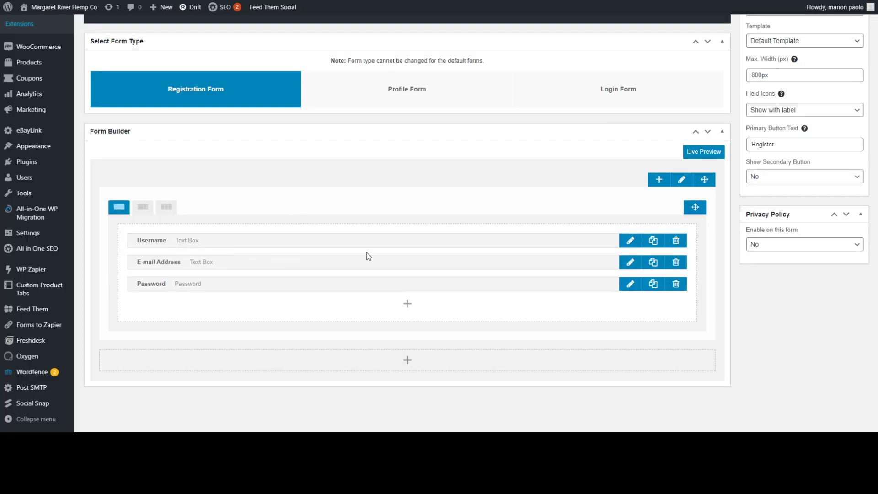
{"action": "scroll", "coordinate": [638, 254], "scroll_direction": "up", "scroll_amount": 2}
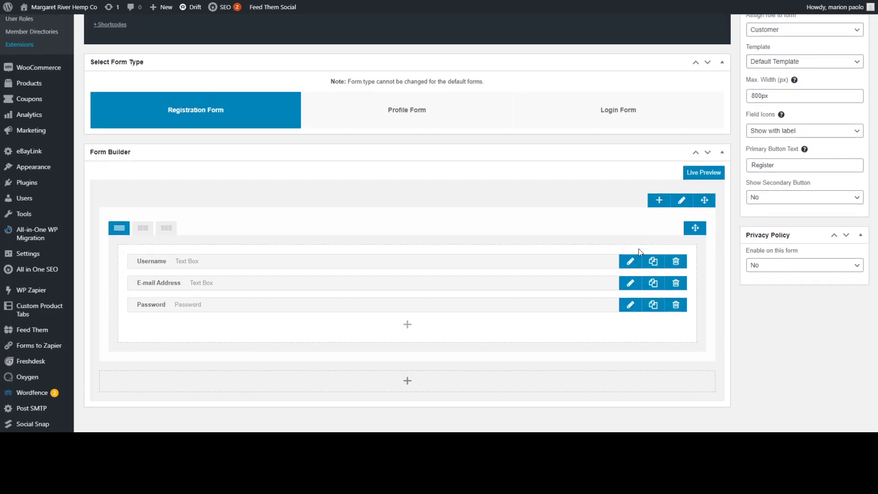
{"action": "scroll", "coordinate": [457, 302], "scroll_direction": "down", "scroll_amount": 2}
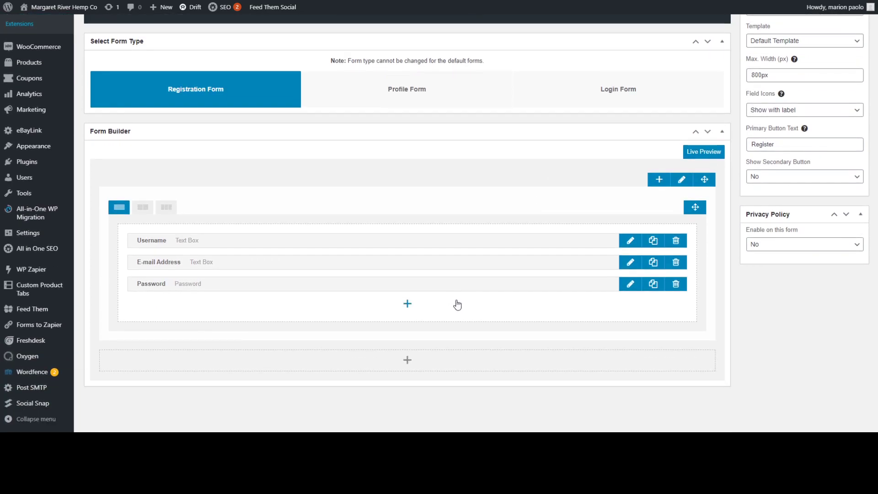
{"action": "scroll", "coordinate": [510, 294], "scroll_direction": "up", "scroll_amount": 5}
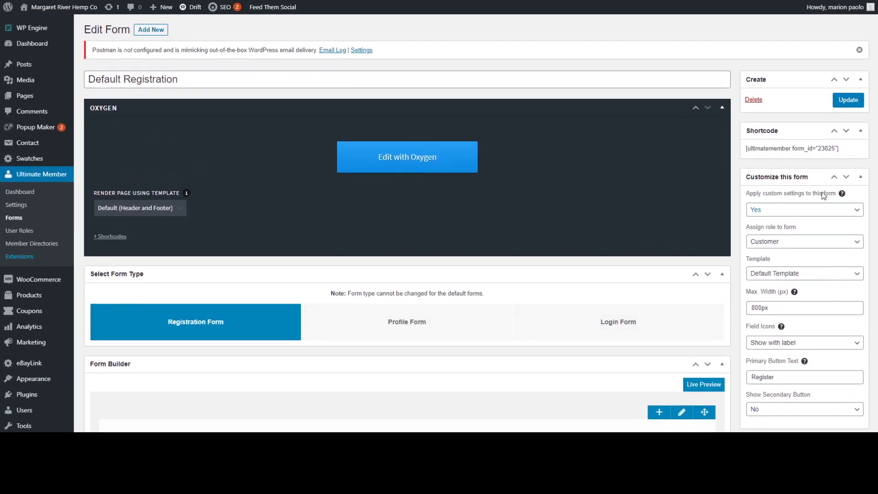
{"action": "scroll", "coordinate": [819, 213], "scroll_direction": "down", "scroll_amount": 1}
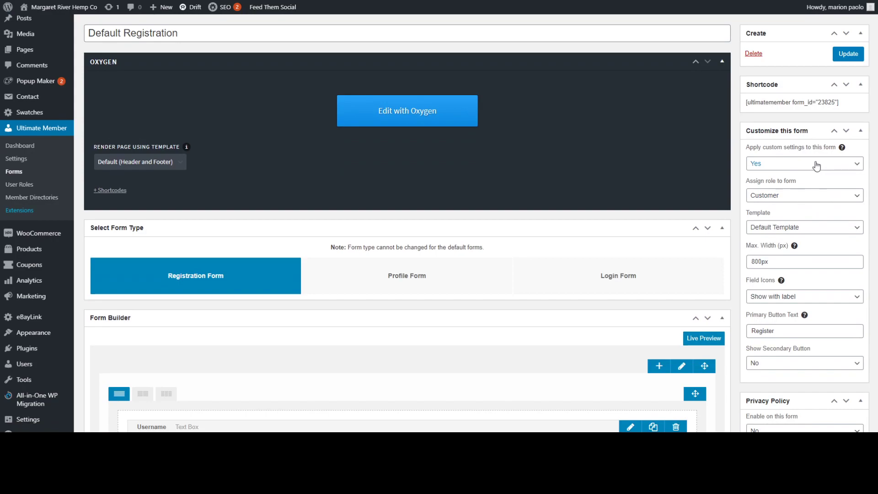
{"action": "scroll", "coordinate": [823, 164], "scroll_direction": "down", "scroll_amount": 1}
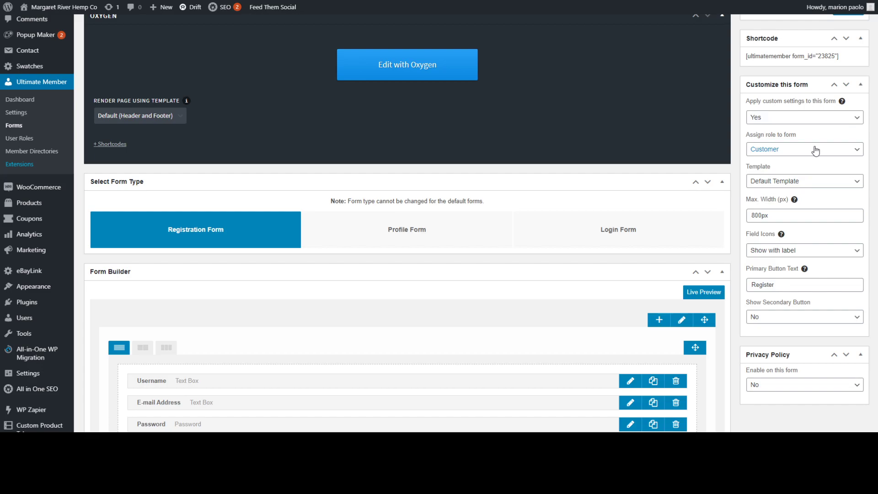
{"action": "scroll", "coordinate": [641, 255], "scroll_direction": "down", "scroll_amount": 3}
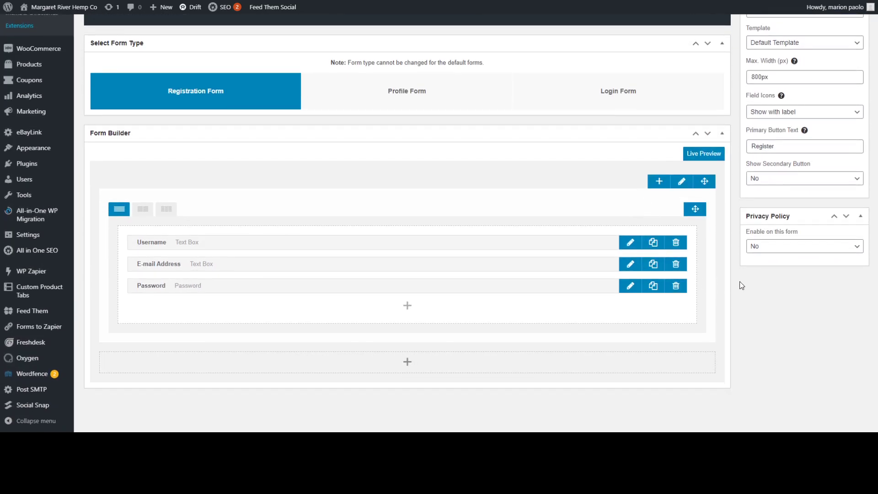
{"action": "scroll", "coordinate": [741, 285], "scroll_direction": "up", "scroll_amount": 2}
{"action": "scroll", "coordinate": [740, 286], "scroll_direction": "down", "scroll_amount": 2}
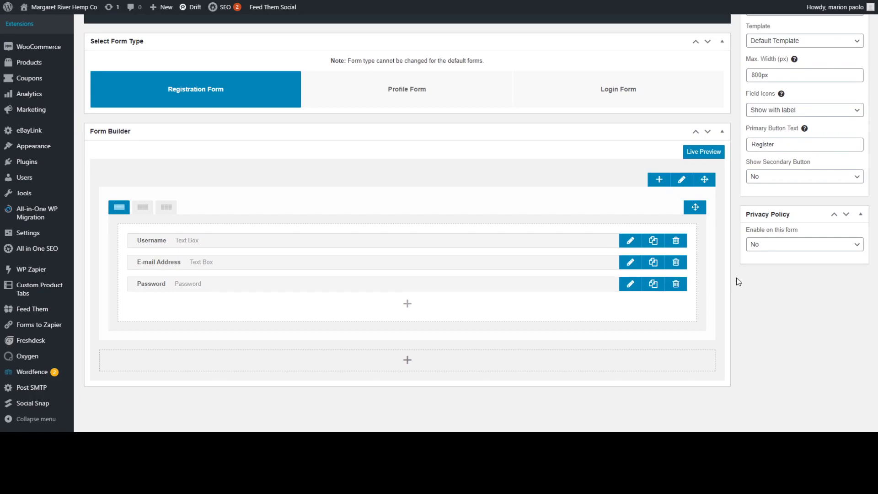
{"action": "scroll", "coordinate": [736, 278], "scroll_direction": "up", "scroll_amount": 2}
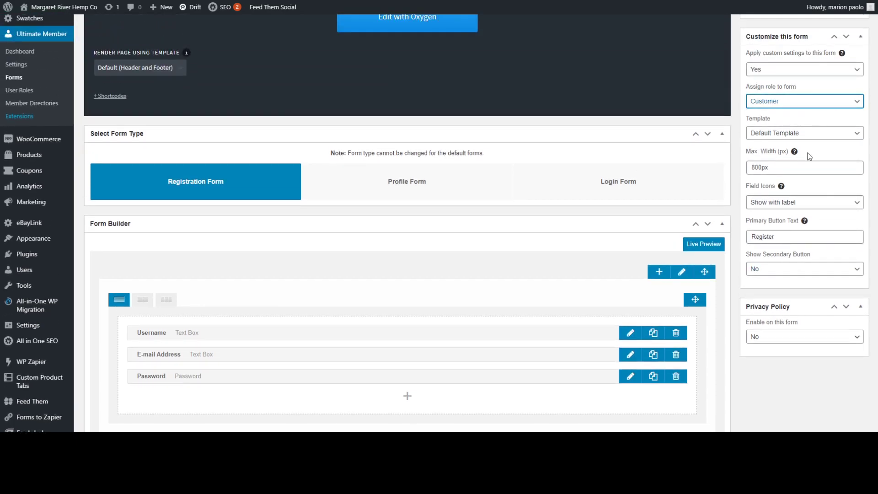
{"action": "left_click", "coordinate": [737, 117]}
{"action": "scroll", "coordinate": [738, 118], "scroll_direction": "up", "scroll_amount": 2}
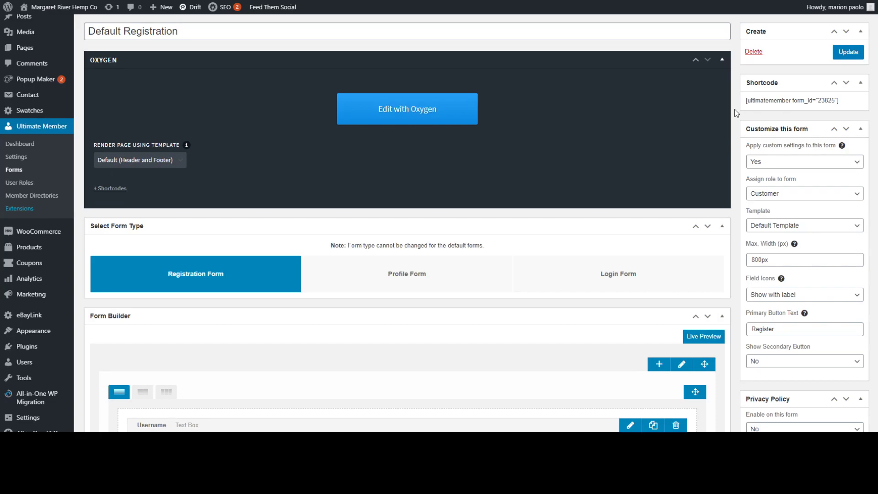
{"action": "scroll", "coordinate": [734, 109], "scroll_direction": "down", "scroll_amount": 3}
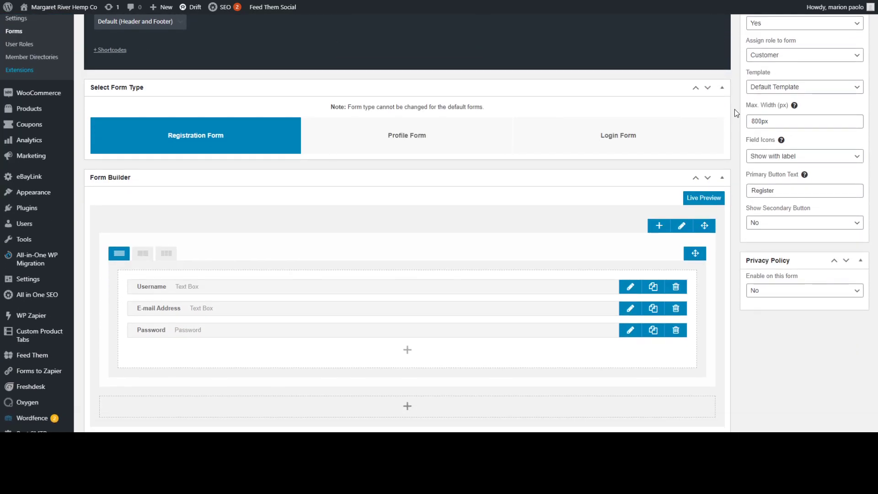
{"action": "scroll", "coordinate": [735, 108], "scroll_direction": "up", "scroll_amount": 2}
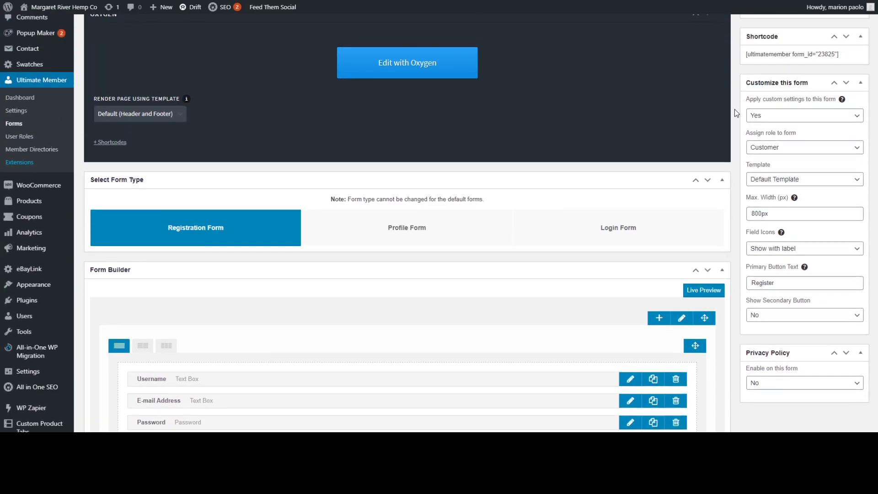
{"action": "scroll", "coordinate": [734, 109], "scroll_direction": "down", "scroll_amount": 1}
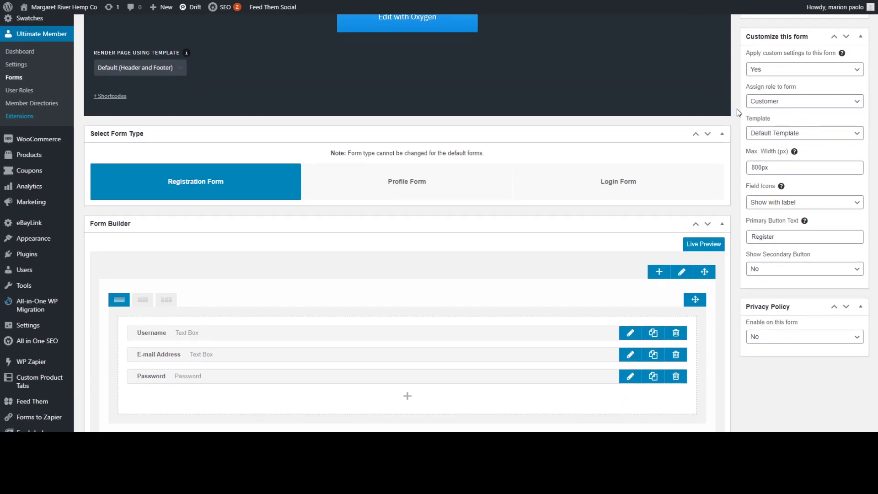
{"action": "left_click", "coordinate": [808, 141]}
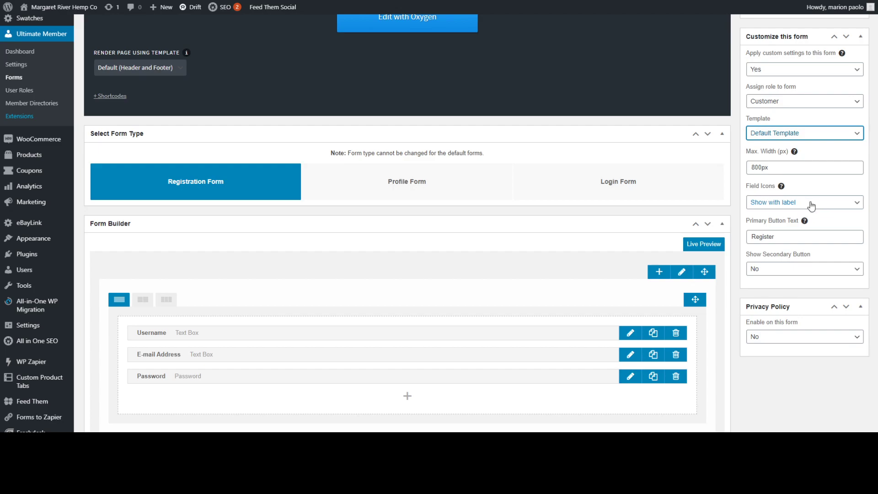
{"action": "scroll", "coordinate": [641, 247], "scroll_direction": "down", "scroll_amount": 2}
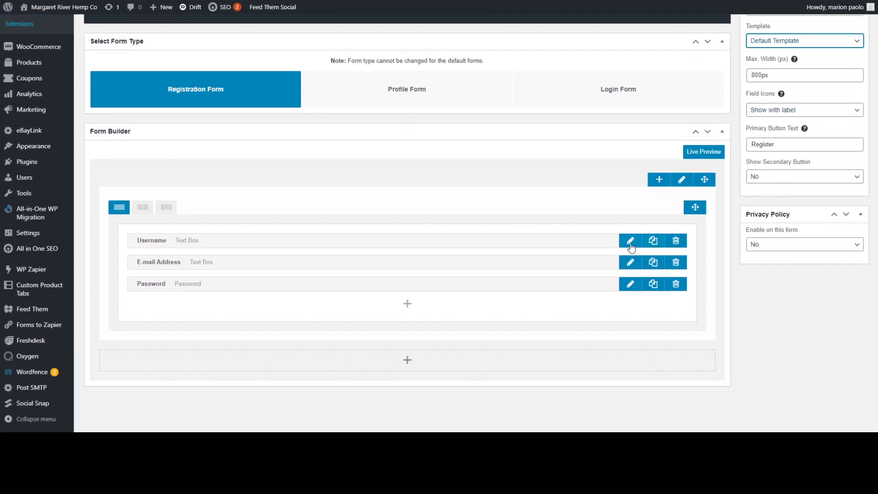
Step: Open the Username field's settings and dismiss the icon chooser without picking an icon
{"action": "left_click", "coordinate": [631, 241]}
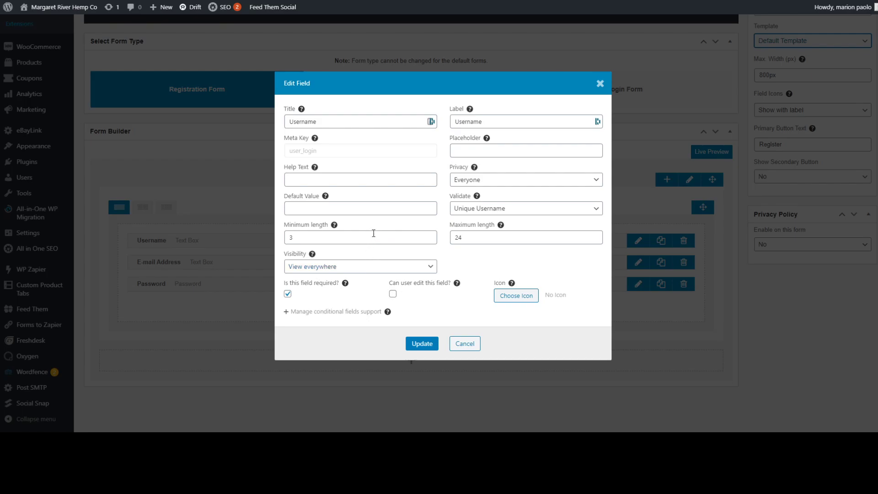
{"action": "left_click", "coordinate": [518, 298]}
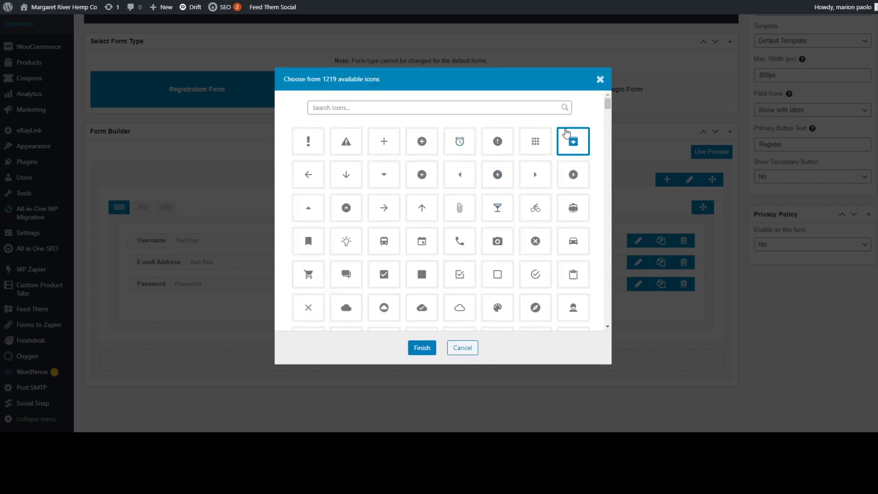
{"action": "left_click", "coordinate": [600, 79]}
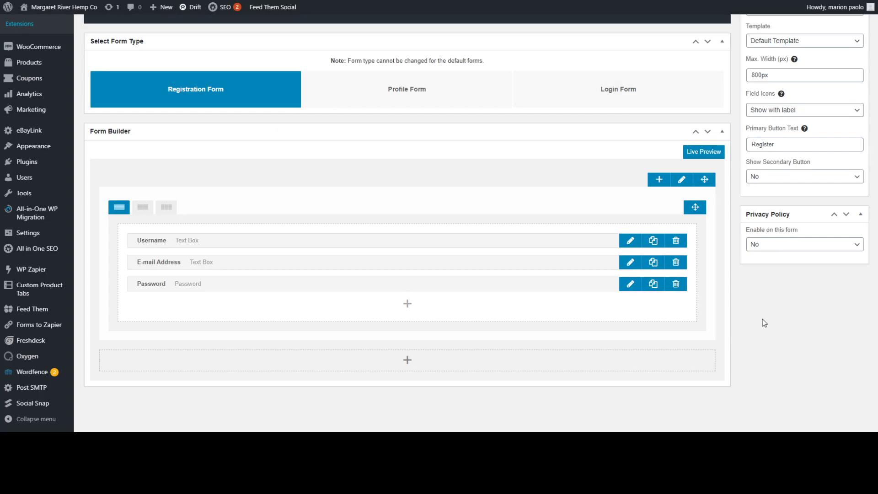
Step: Open the Live Preview of the registration form
{"action": "scroll", "coordinate": [805, 281], "scroll_direction": "up", "scroll_amount": 2}
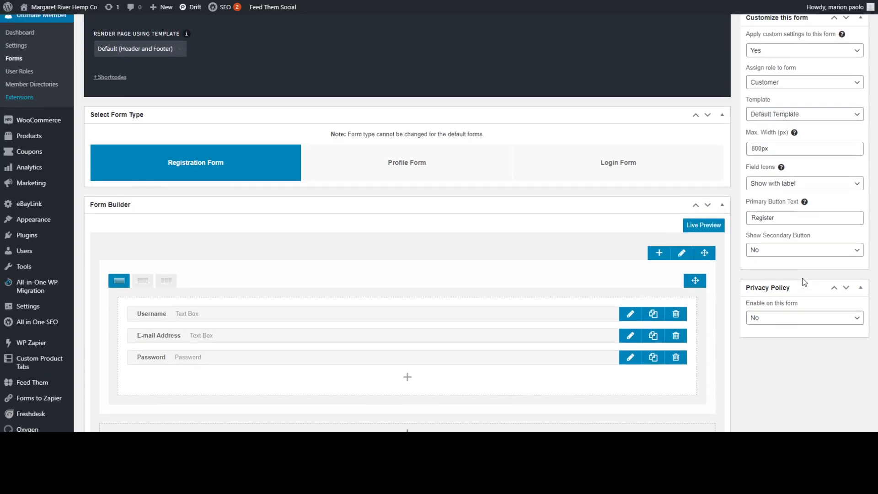
{"action": "scroll", "coordinate": [783, 229], "scroll_direction": "down", "scroll_amount": 1}
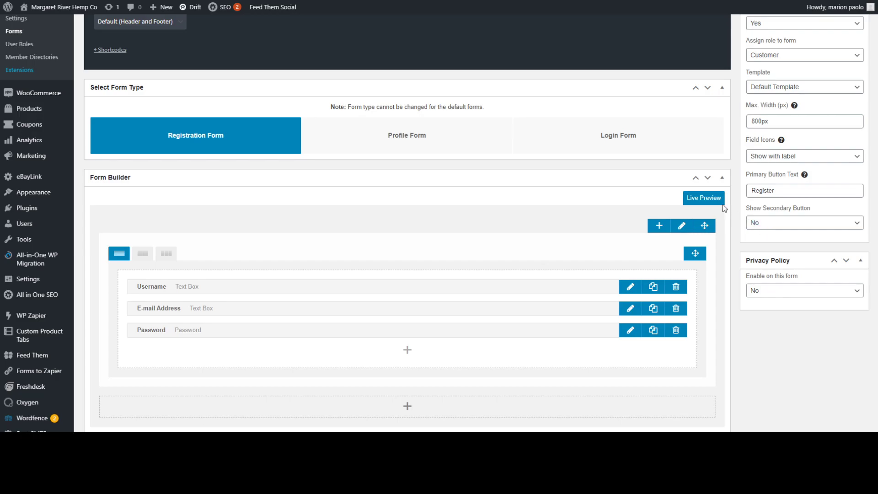
{"action": "left_click", "coordinate": [707, 198]}
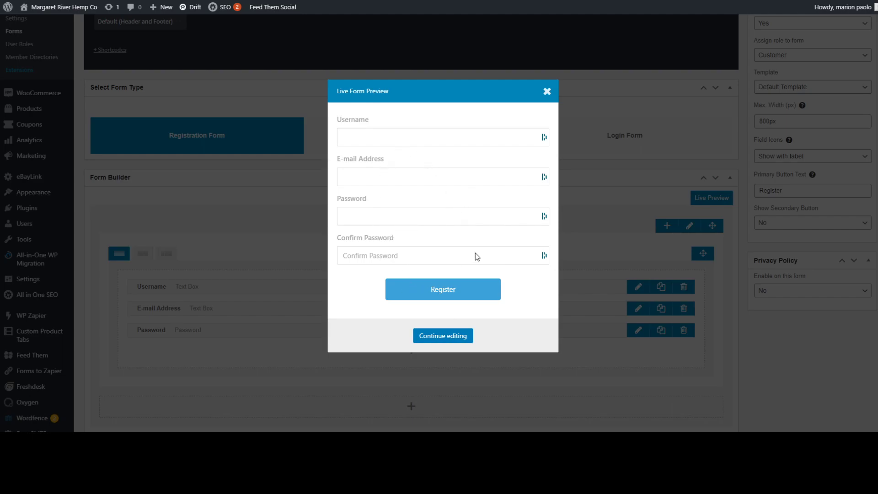
Step: Close the form preview and check the modal at the 768px and 480px breakpoints
{"action": "left_click", "coordinate": [547, 92]}
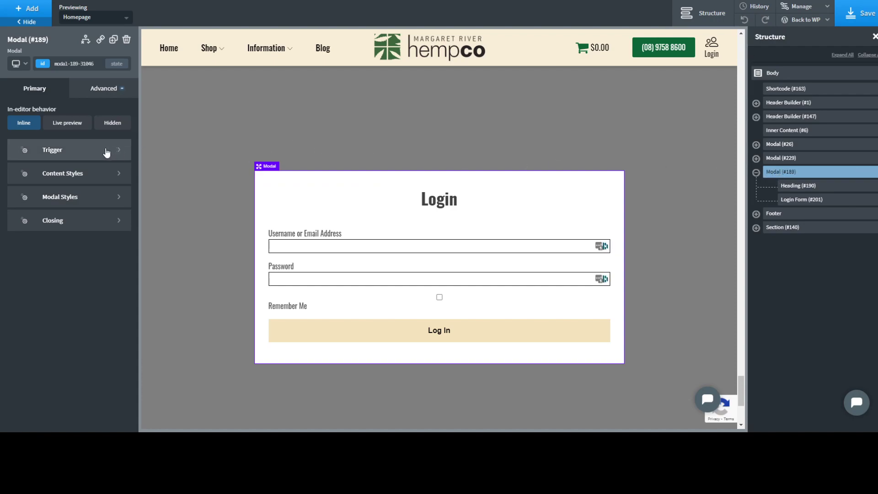
{"action": "left_click", "coordinate": [19, 64]}
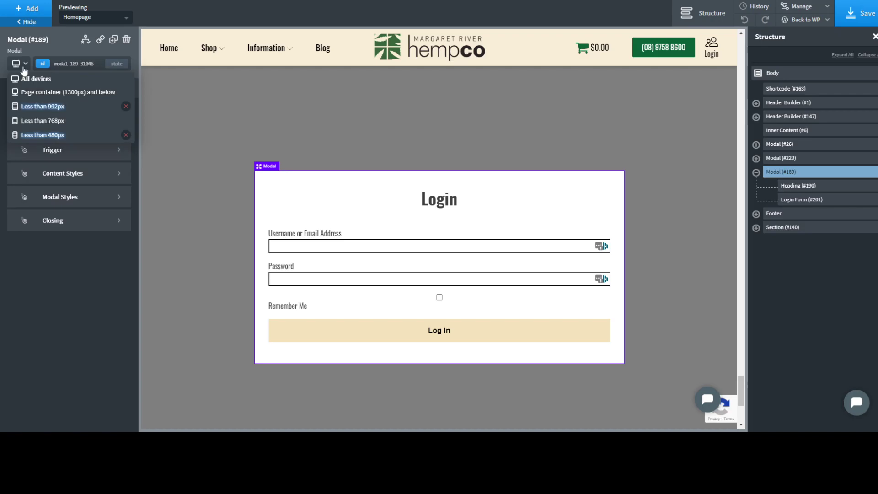
{"action": "left_click", "coordinate": [56, 121]}
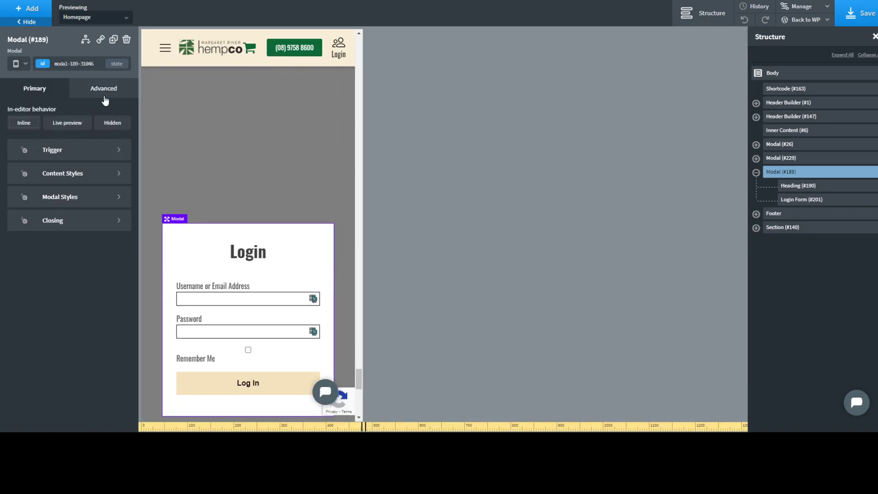
{"action": "left_click", "coordinate": [21, 64]}
{"action": "left_click", "coordinate": [45, 136]}
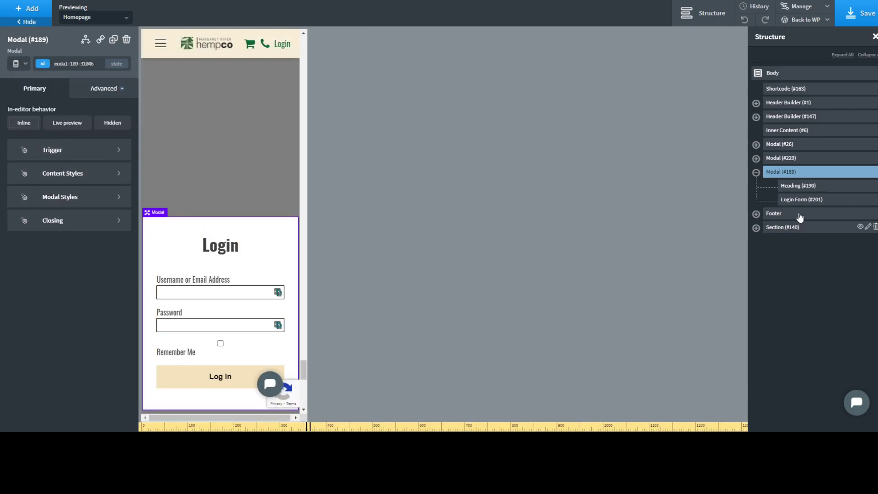
Step: Set the modal's trigger to clicking the header Login link (#text_block-208-31046), then return to All devices
{"action": "left_click", "coordinate": [87, 151]}
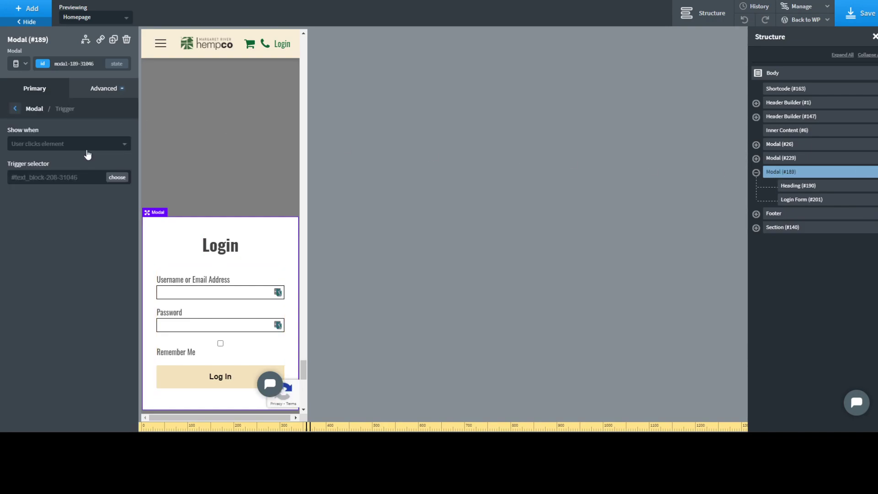
{"action": "left_click", "coordinate": [117, 177]}
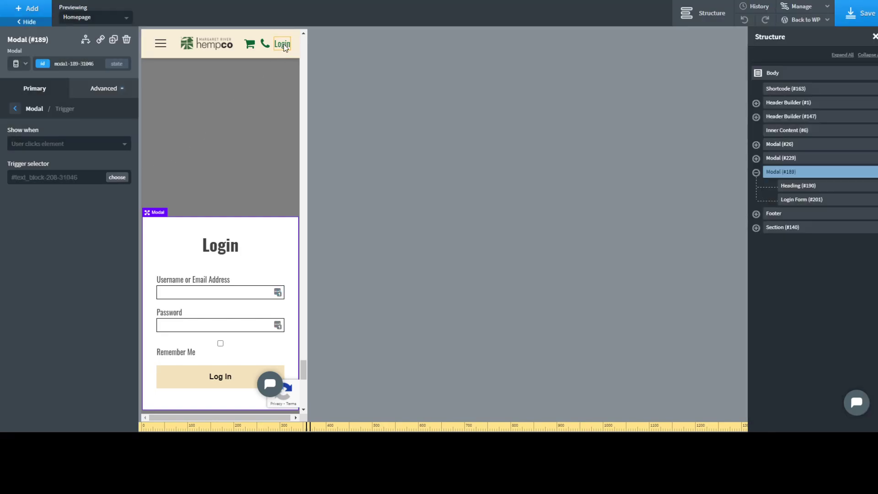
{"action": "left_click", "coordinate": [283, 45]}
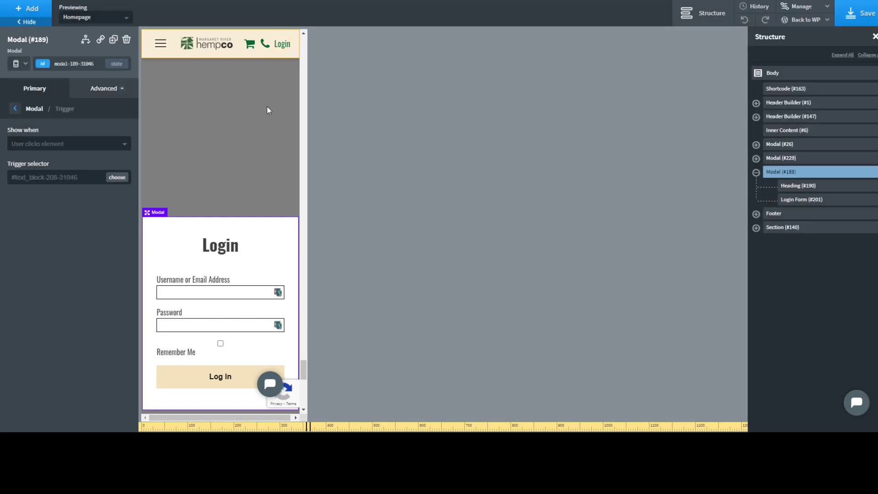
{"action": "left_click", "coordinate": [17, 63]}
{"action": "left_click", "coordinate": [33, 81]}
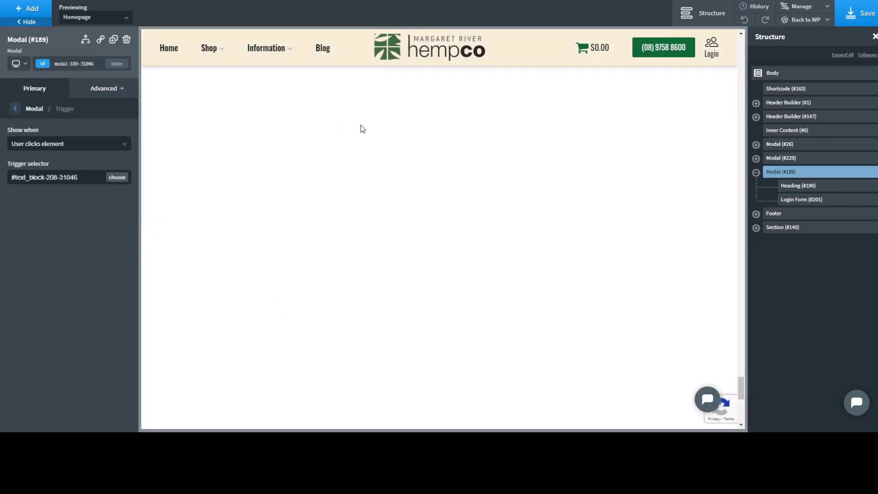
Step: Recheck the modal at the 480px breakpoint, then switch back to All devices
{"action": "scroll", "coordinate": [617, 255], "scroll_direction": "up", "scroll_amount": 3}
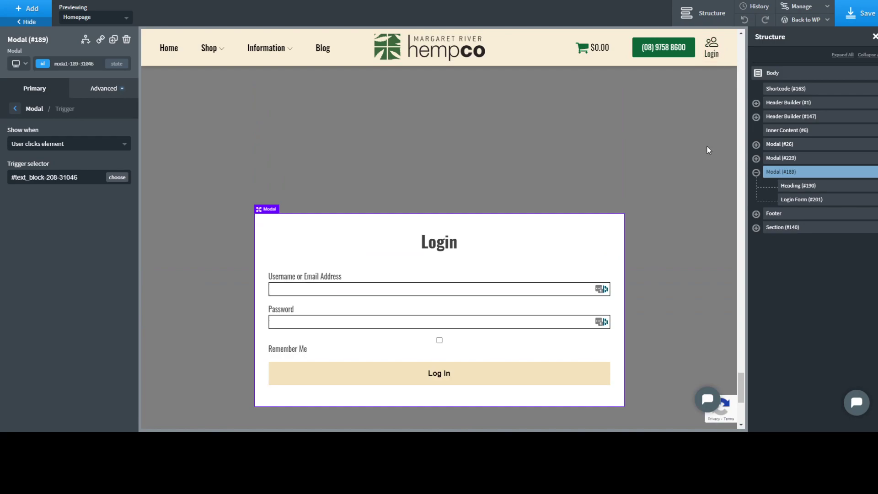
{"action": "scroll", "coordinate": [677, 198], "scroll_direction": "down", "scroll_amount": 1}
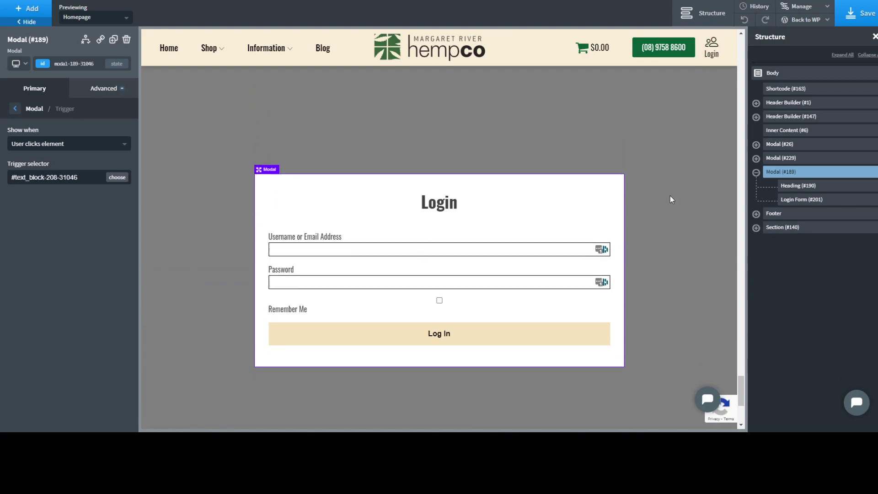
{"action": "left_click", "coordinate": [16, 67]}
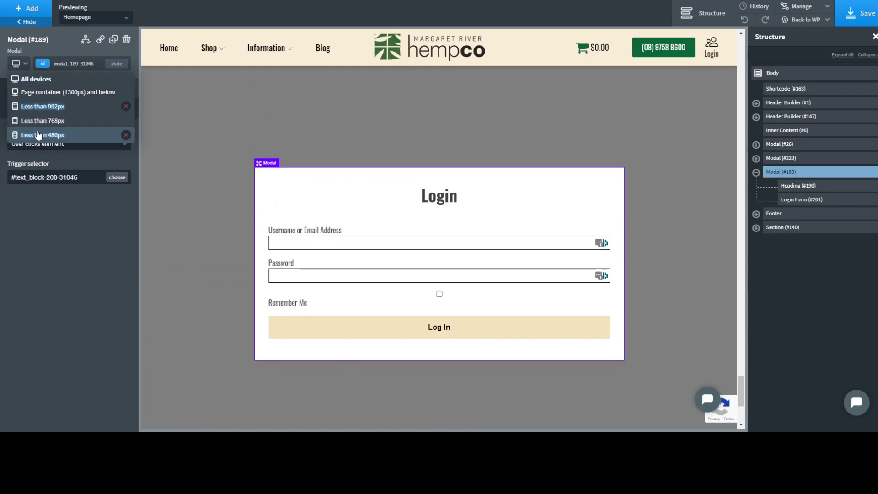
{"action": "left_click", "coordinate": [38, 135]}
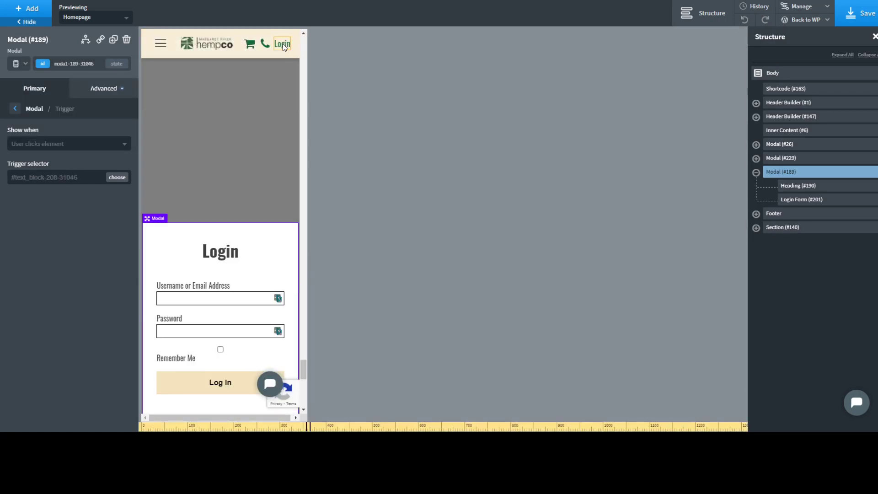
{"action": "left_click", "coordinate": [15, 65]}
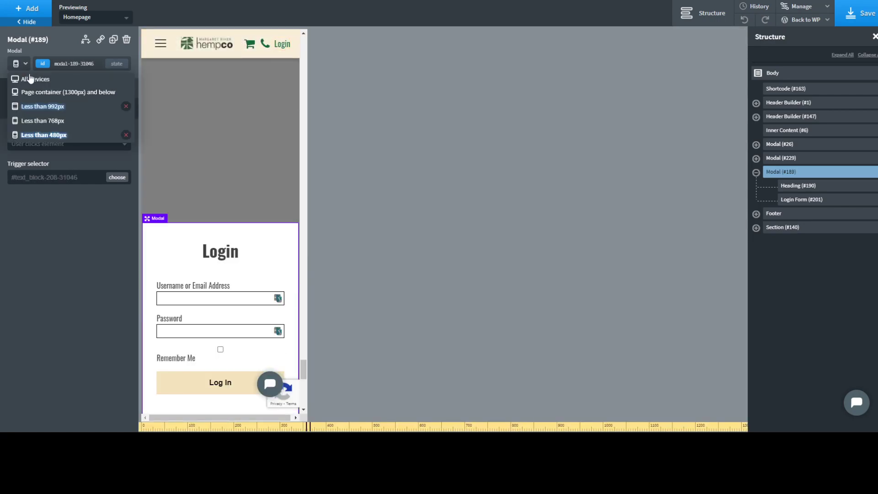
{"action": "left_click", "coordinate": [39, 81]}
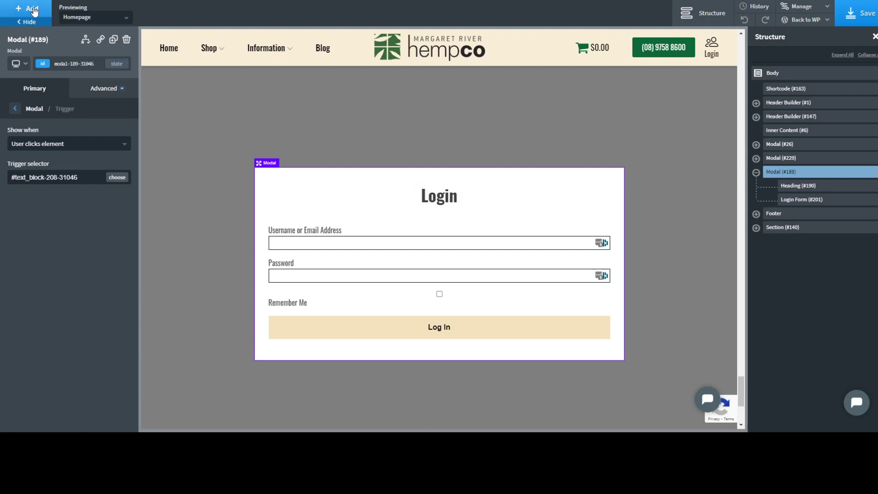
Step: Add a Tabs element into the Login modal by searching components for 'tab'
{"action": "left_click", "coordinate": [32, 10]}
{"action": "left_click", "coordinate": [52, 41]}
{"action": "type", "text": "tab"}
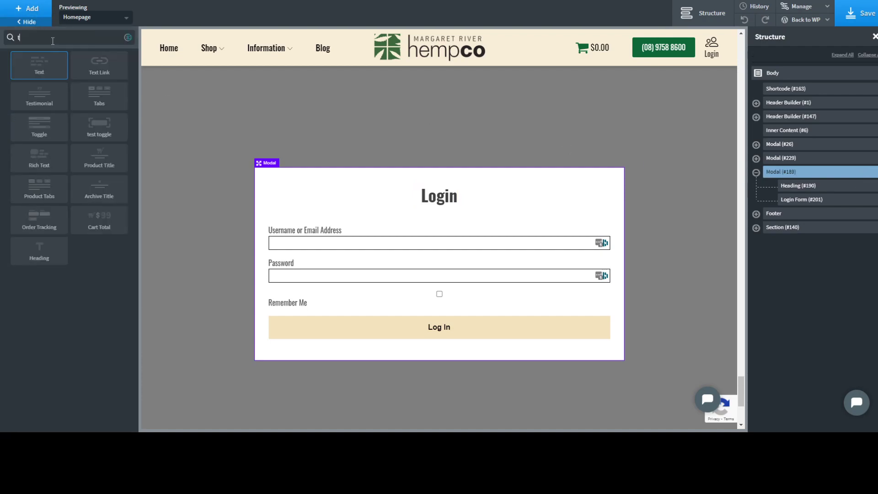
{"action": "left_click", "coordinate": [42, 69]}
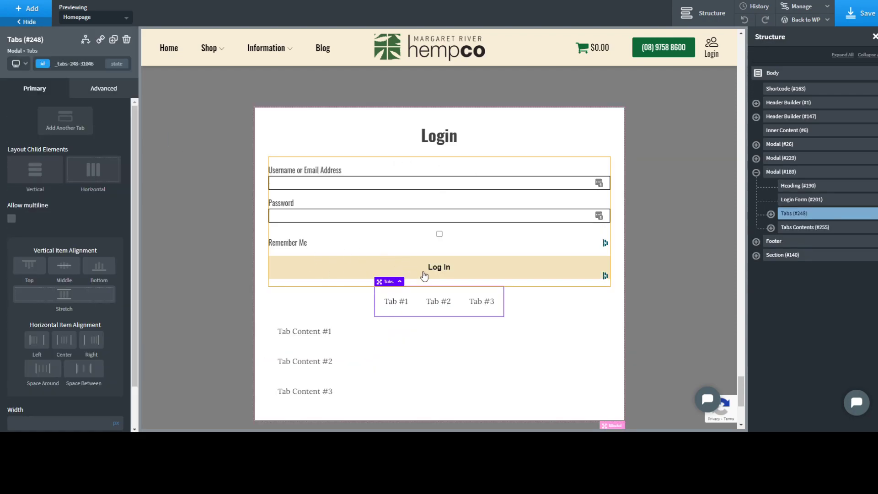
Step: Delete Tab #3 and Tab Content #3, leaving only Tab #1 and Tab #2
{"action": "left_click", "coordinate": [416, 292]}
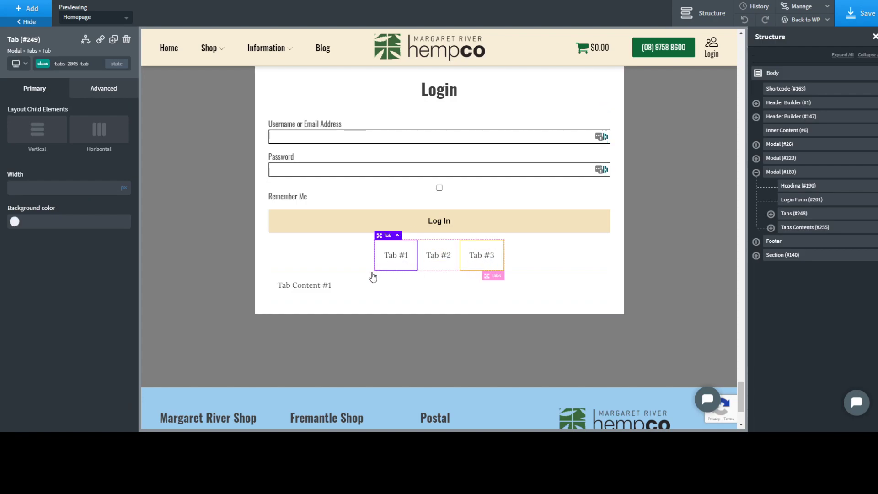
{"action": "left_click", "coordinate": [496, 248]}
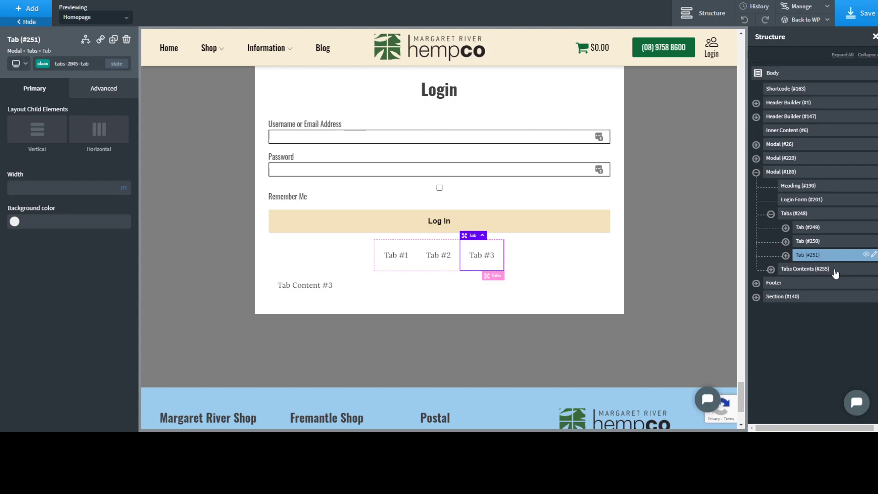
{"action": "key", "text": "Delete"}
{"action": "left_click", "coordinate": [771, 255]}
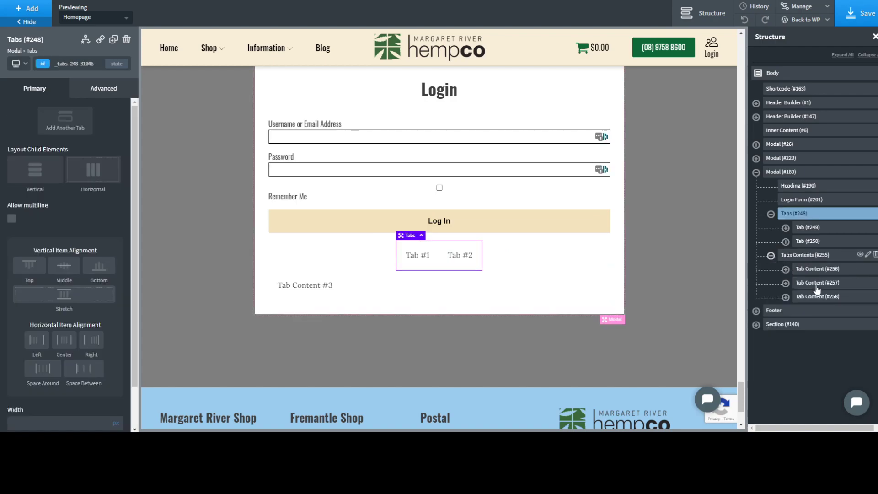
{"action": "left_click", "coordinate": [813, 298]}
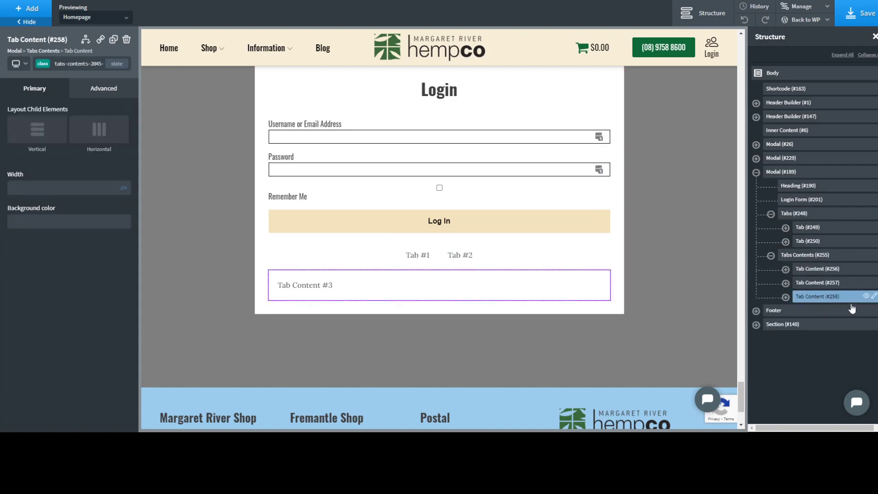
{"action": "key", "text": "Delete"}
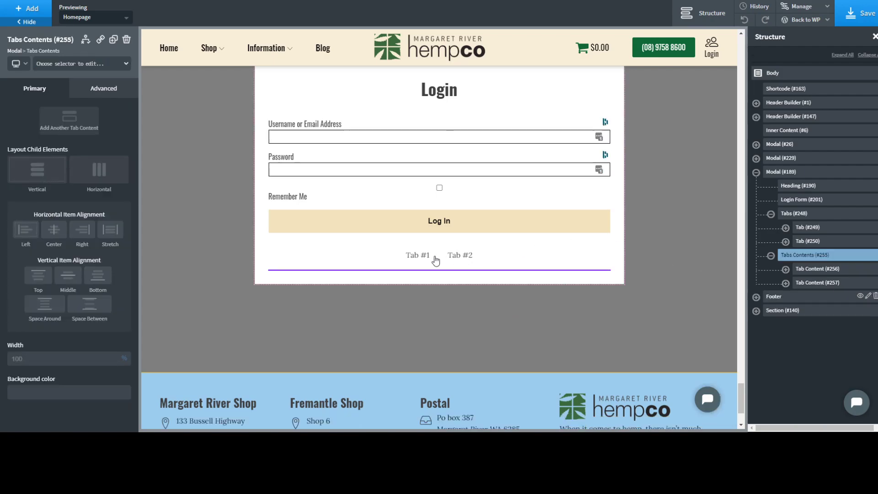
{"action": "left_click", "coordinate": [413, 258]}
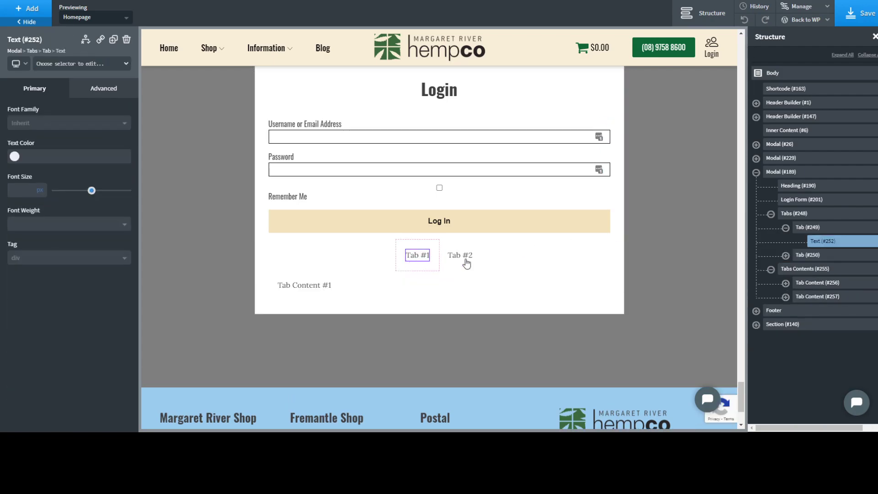
{"action": "left_click", "coordinate": [466, 263]}
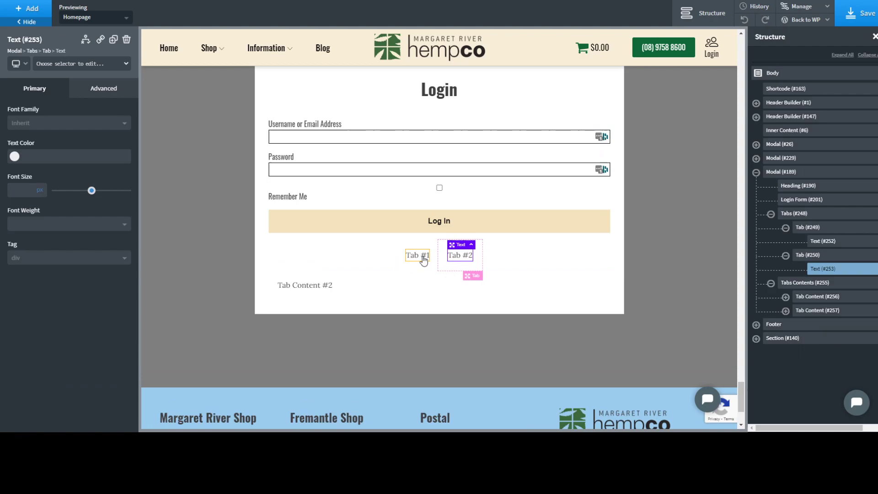
{"action": "left_click", "coordinate": [423, 259]}
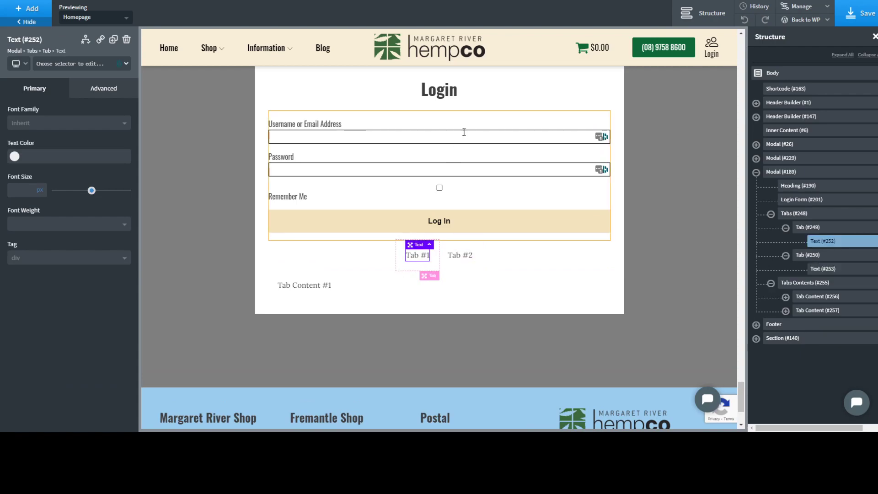
Step: Move Login headings into both tabs, replacing the Tab #1 and Tab #2 placeholder text
{"action": "left_click", "coordinate": [442, 95]}
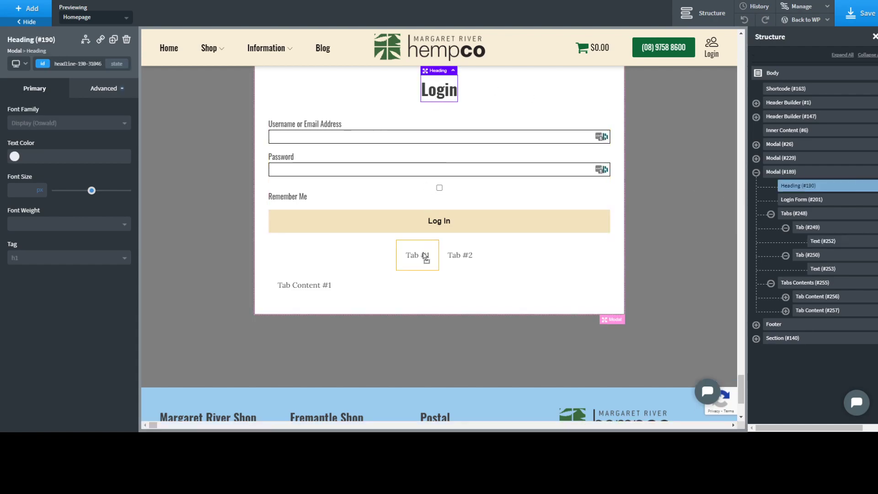
{"action": "left_click_drag", "start_coordinate": [425, 257], "coordinate": [419, 223]}
{"action": "left_click", "coordinate": [412, 222]}
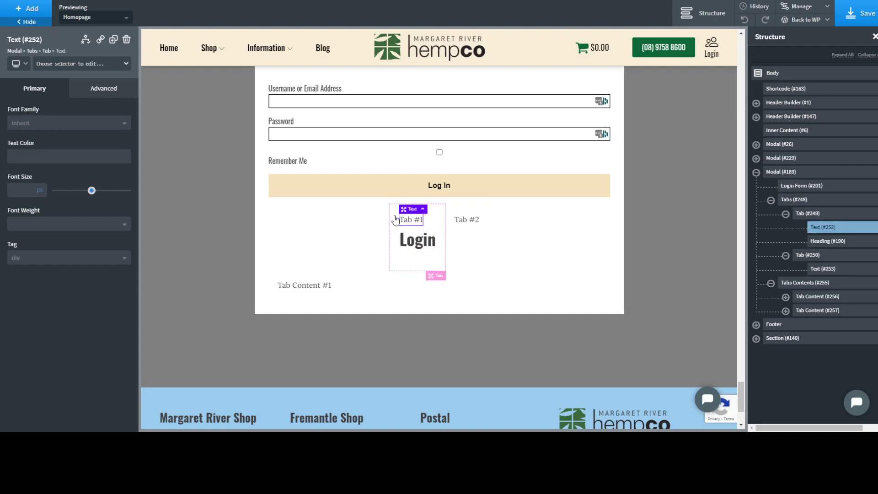
{"action": "key", "text": "Delete"}
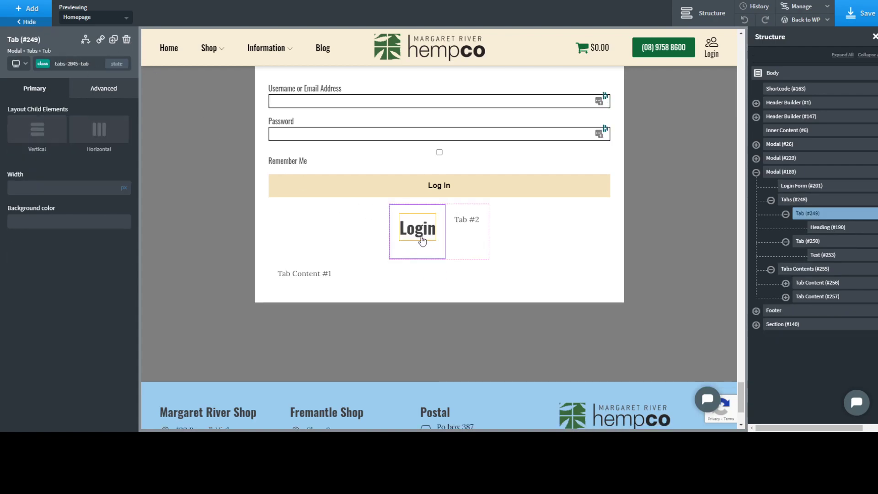
{"action": "left_click", "coordinate": [418, 229]}
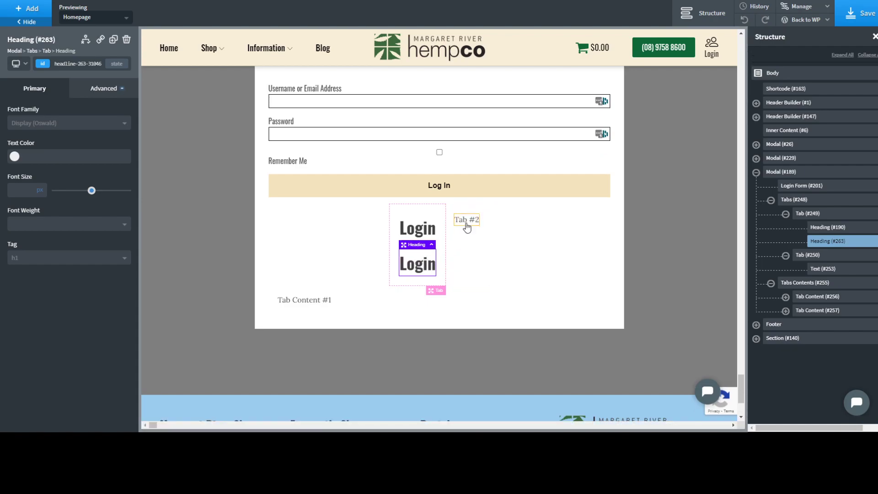
{"action": "left_click_drag", "start_coordinate": [467, 227], "coordinate": [465, 230]}
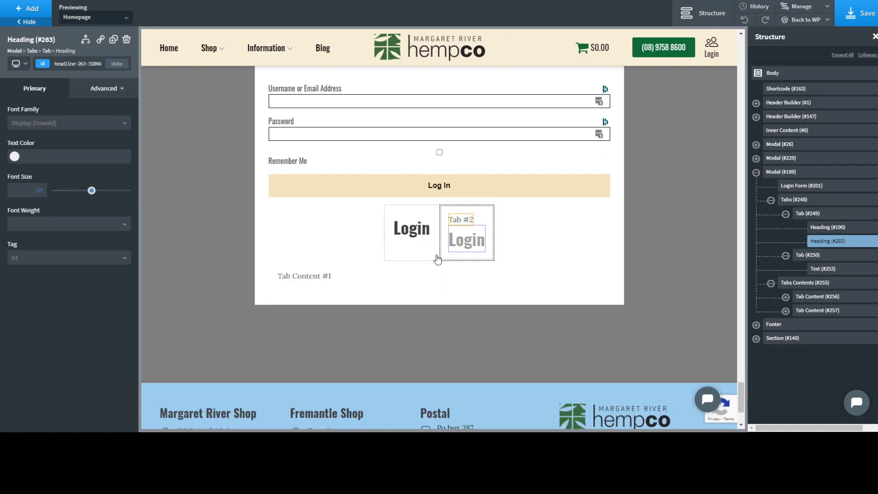
{"action": "left_click", "coordinate": [472, 211]}
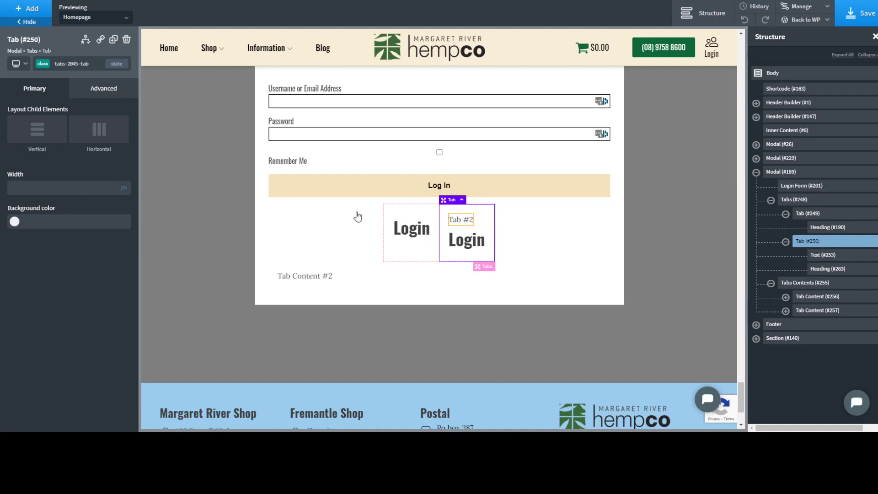
{"action": "left_click", "coordinate": [127, 39]}
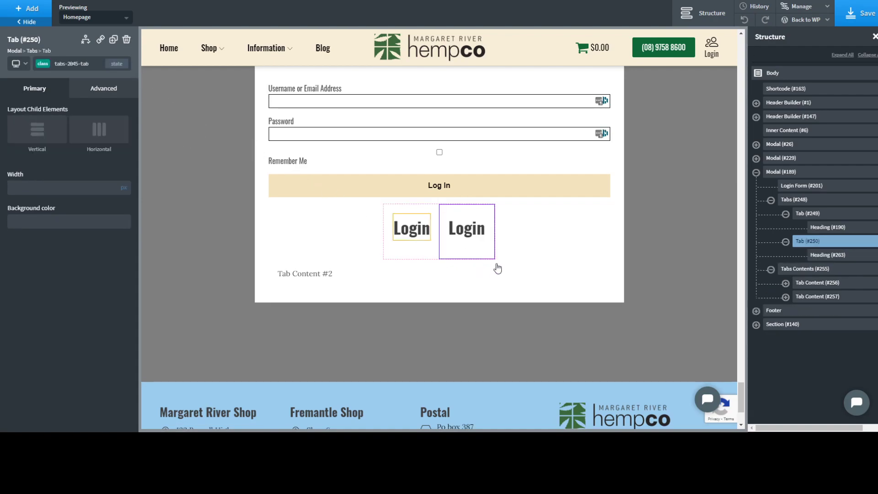
Step: Retype the second tab's heading as 'Register'
{"action": "left_click", "coordinate": [472, 237]}
{"action": "double_click", "coordinate": [472, 237]}
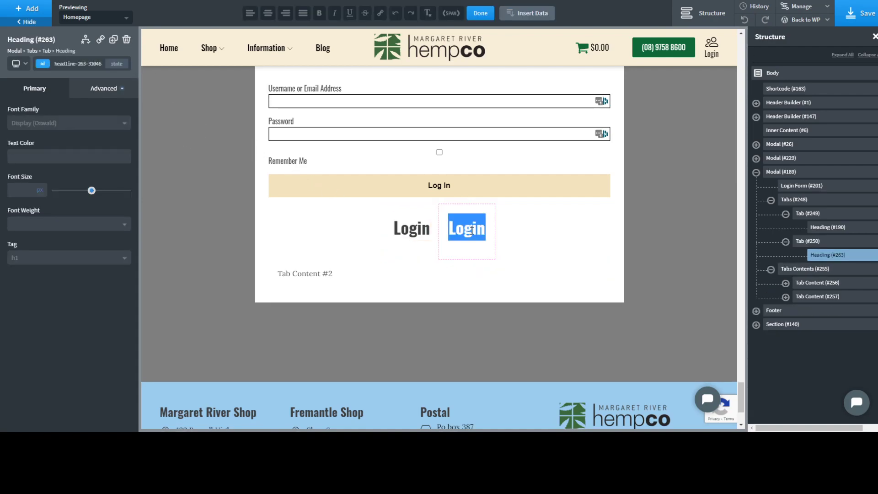
{"action": "type", "text": "Re"}
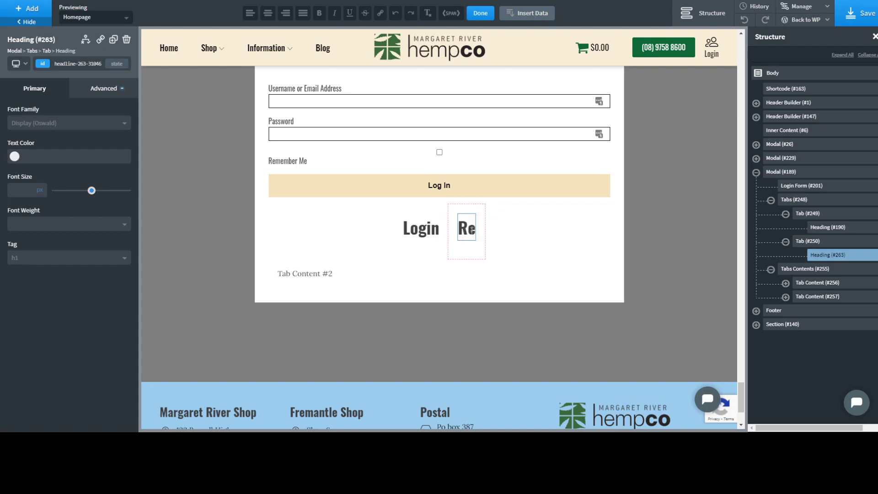
{"action": "type", "text": "gist"}
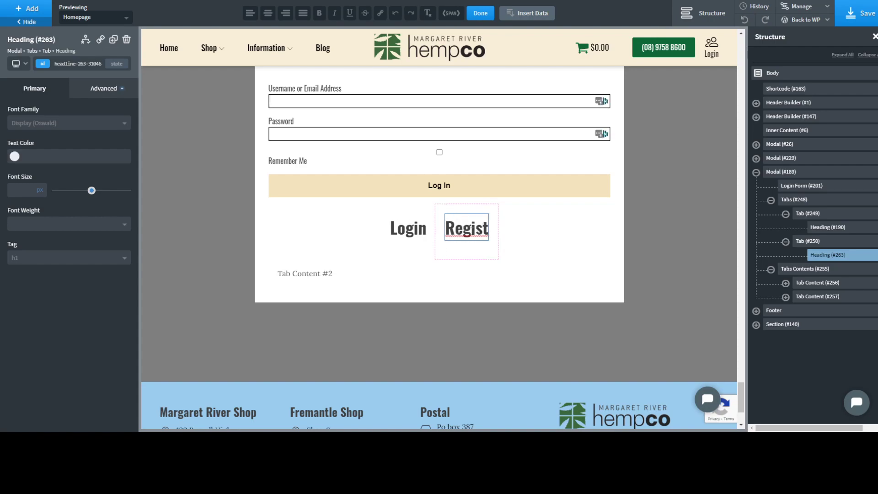
{"action": "type", "text": "t"}
{"action": "key", "text": "BackSpace"}
{"action": "type", "text": "er"}
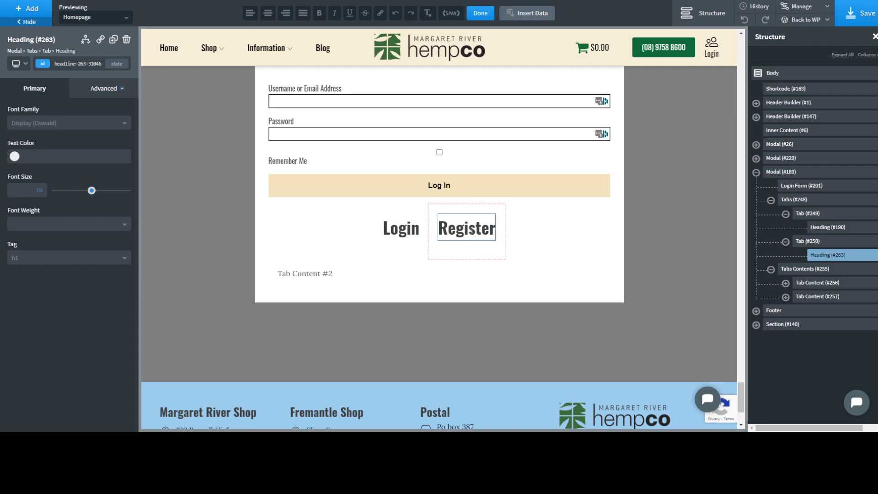
{"action": "left_click", "coordinate": [399, 233]}
{"action": "scroll", "coordinate": [329, 243], "scroll_direction": "up", "scroll_amount": 2}
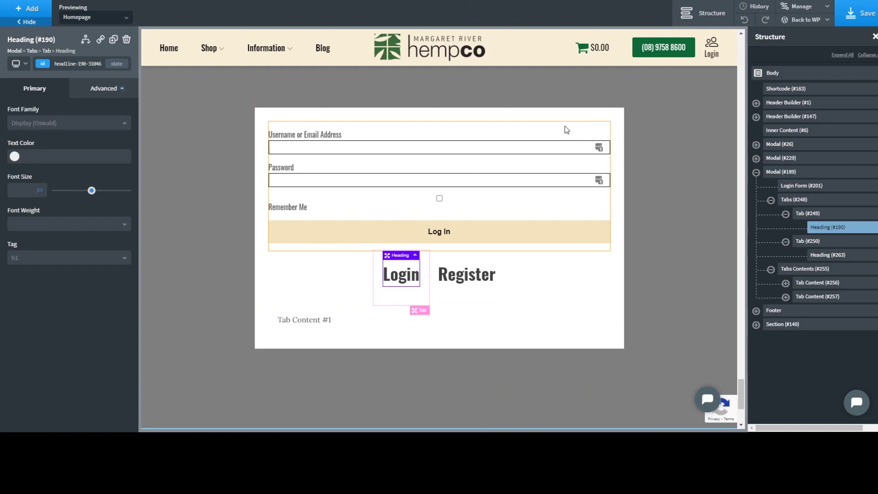
Step: Move the login form into the first tab's content and delete the Tab Content #1 placeholder
{"action": "left_click", "coordinate": [566, 130]}
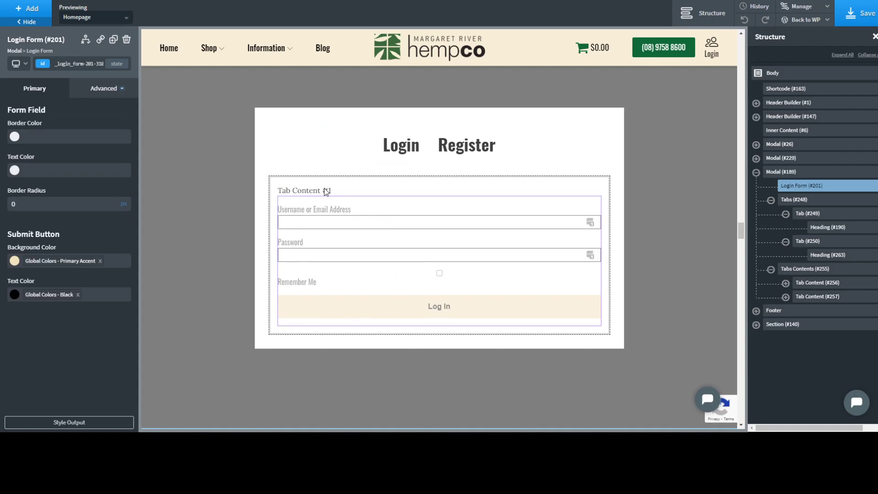
{"action": "left_click_drag", "start_coordinate": [327, 192], "coordinate": [329, 192]}
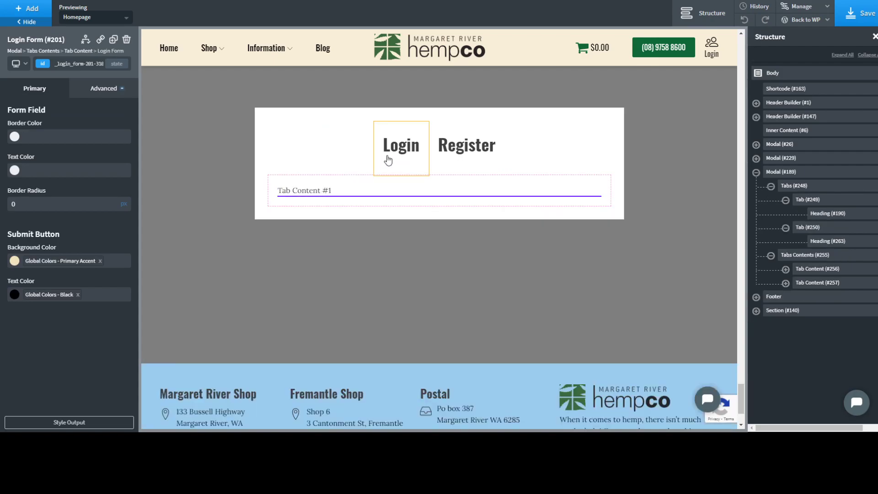
{"action": "left_click", "coordinate": [334, 188]}
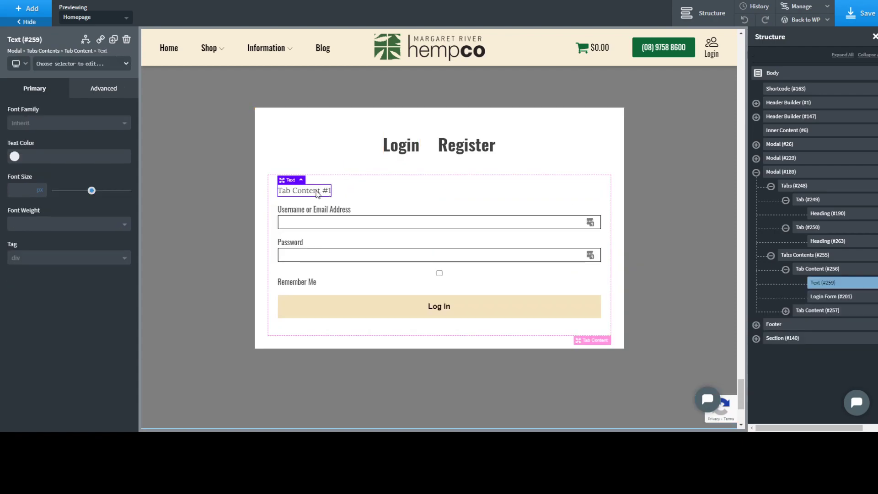
{"action": "left_click", "coordinate": [127, 39]}
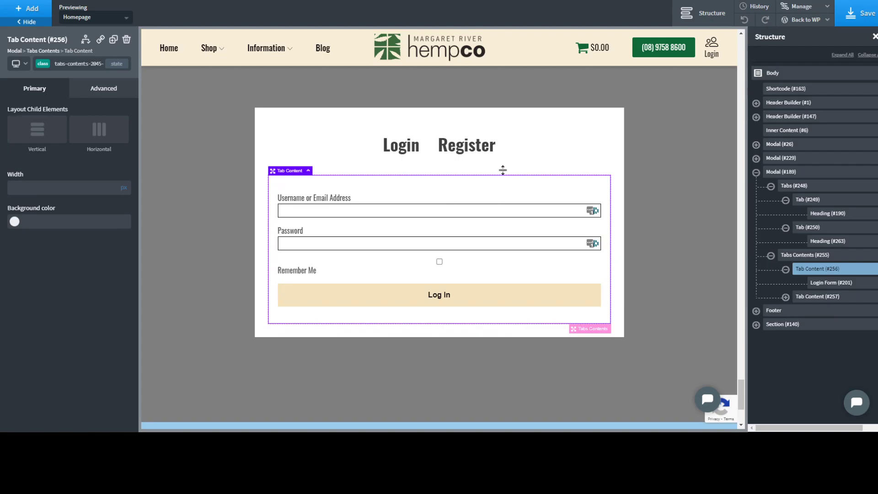
Step: Test switching between the Register and Login tabs
{"action": "left_click", "coordinate": [463, 161]}
{"action": "left_click", "coordinate": [434, 167]}
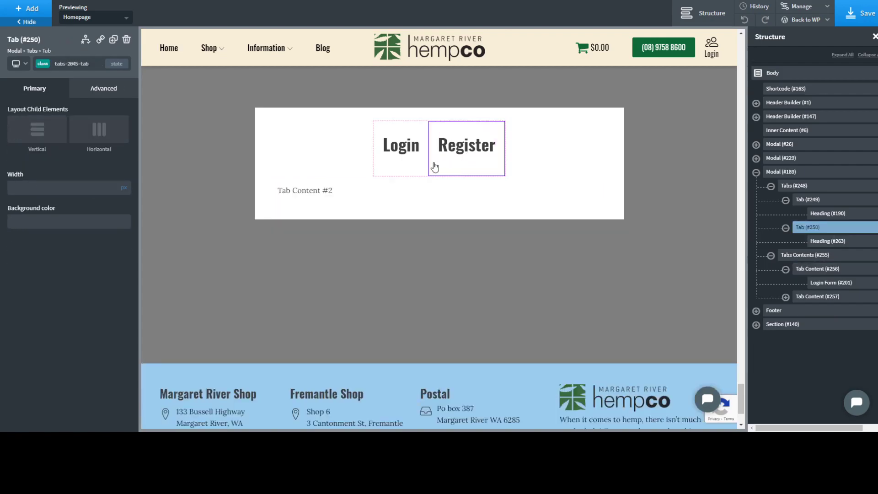
{"action": "left_click", "coordinate": [402, 164]}
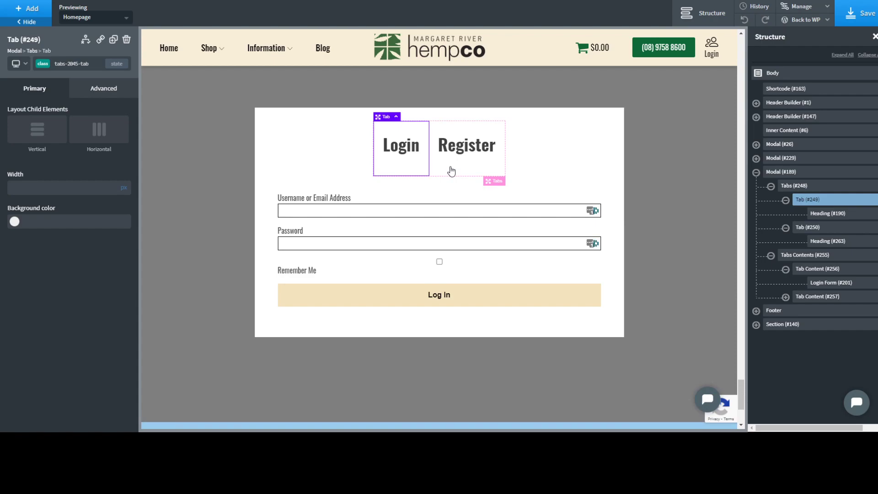
{"action": "left_click", "coordinate": [451, 171]}
{"action": "left_click", "coordinate": [409, 169]}
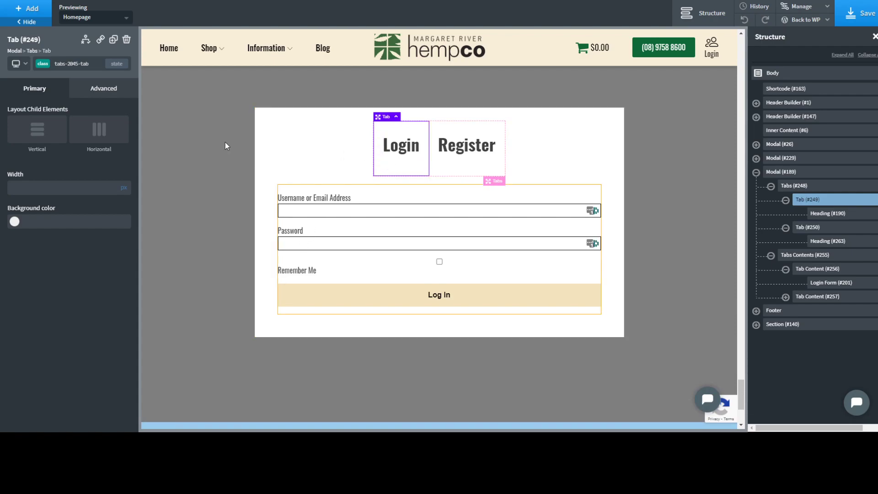
Step: Add a Text element below the login form reading 'Forget password? Click here'
{"action": "left_click", "coordinate": [293, 274]}
{"action": "left_click", "coordinate": [29, 8]}
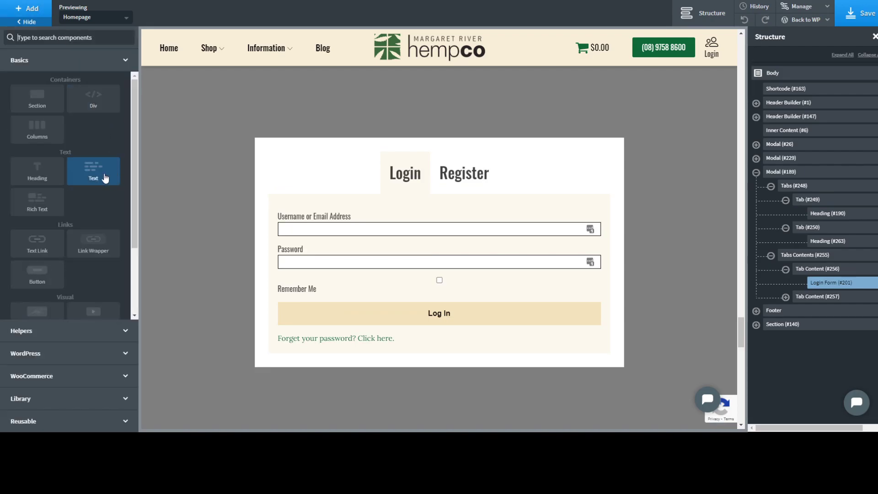
{"action": "left_click_drag", "start_coordinate": [105, 179], "coordinate": [364, 298]}
{"action": "scroll", "coordinate": [368, 302], "scroll_direction": "down", "scroll_amount": 2}
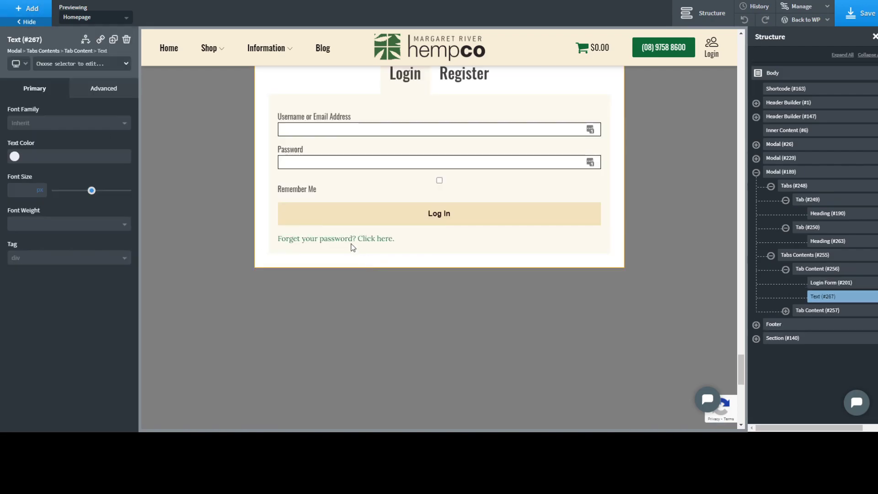
{"action": "scroll", "coordinate": [346, 248], "scroll_direction": "down", "scroll_amount": 5}
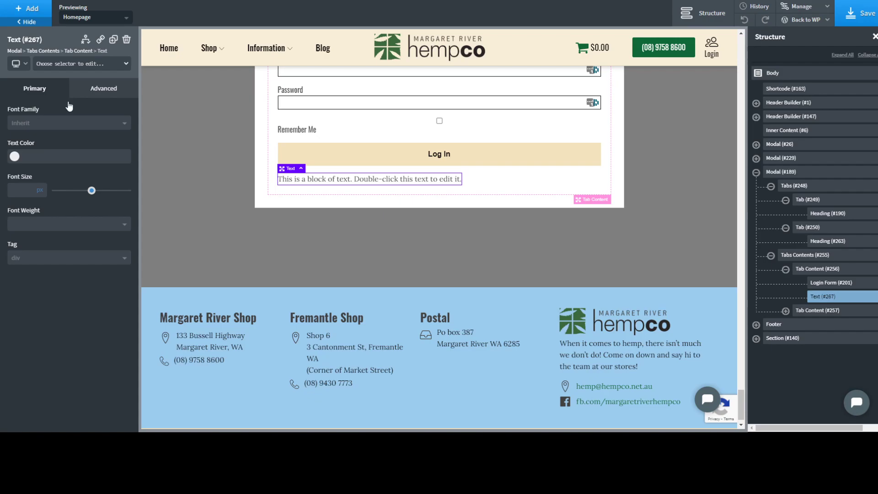
{"action": "double_click", "coordinate": [345, 177]}
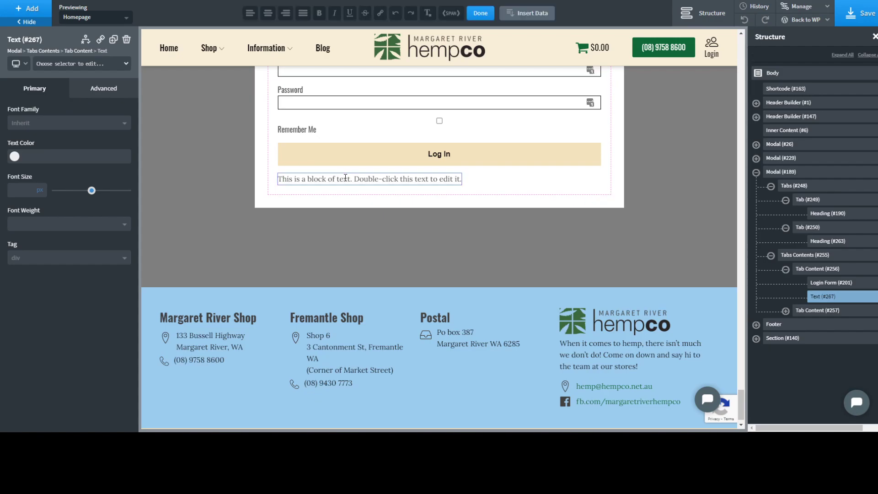
{"action": "triple_click", "coordinate": [346, 178]}
{"action": "type", "text": "Forg"}
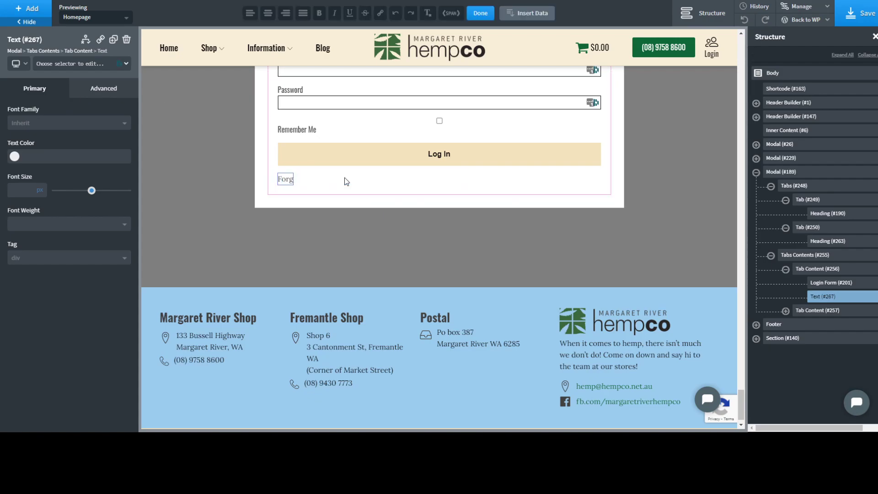
{"action": "type", "text": "et password? Click here."}
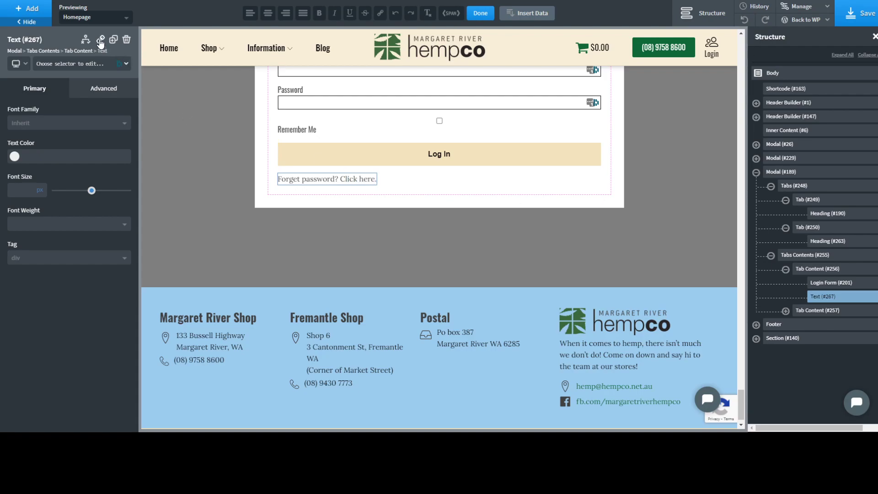
Step: Link the text to the shop's lost-password page URL
{"action": "left_click", "coordinate": [101, 40]}
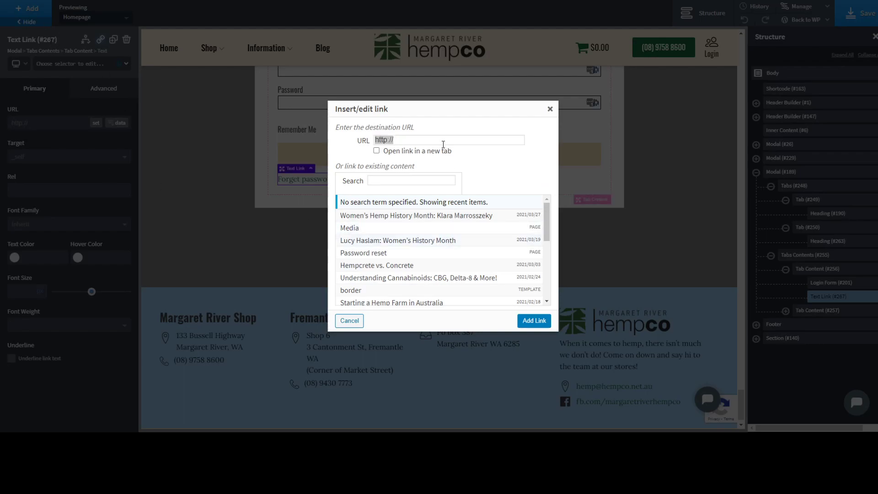
{"action": "key", "text": "ctrl+v"}
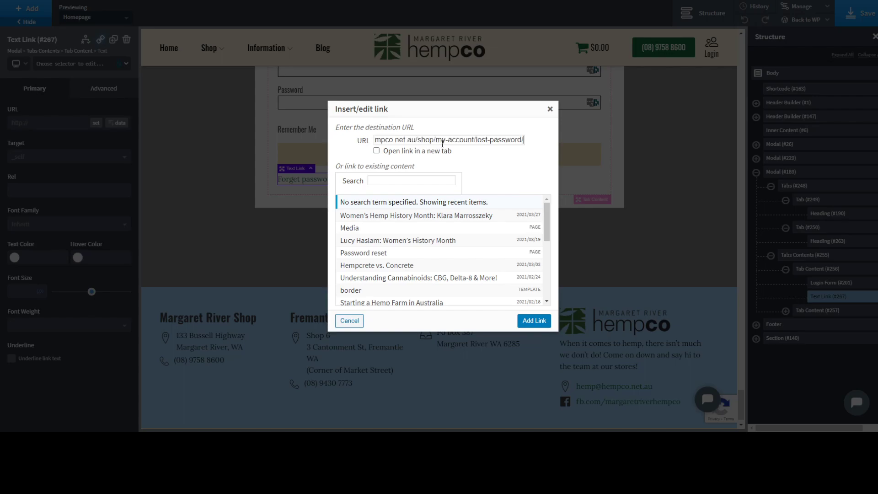
{"action": "left_click", "coordinate": [531, 321]}
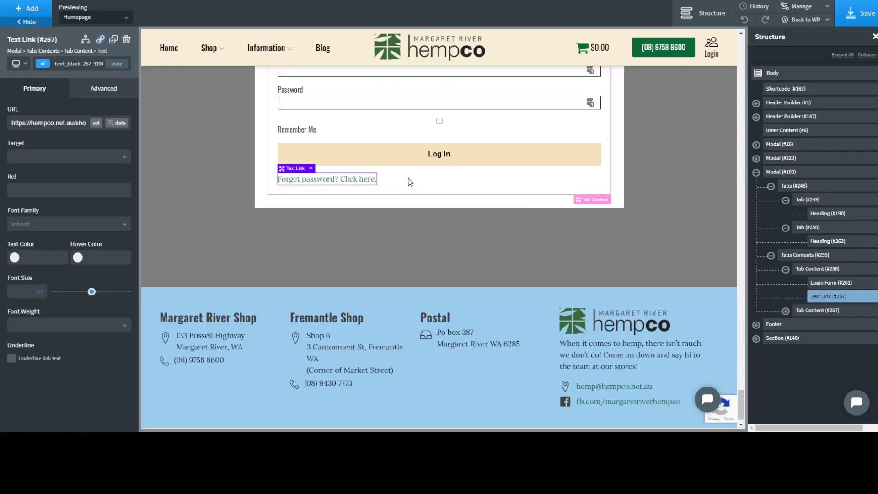
{"action": "scroll", "coordinate": [411, 184], "scroll_direction": "up", "scroll_amount": 2}
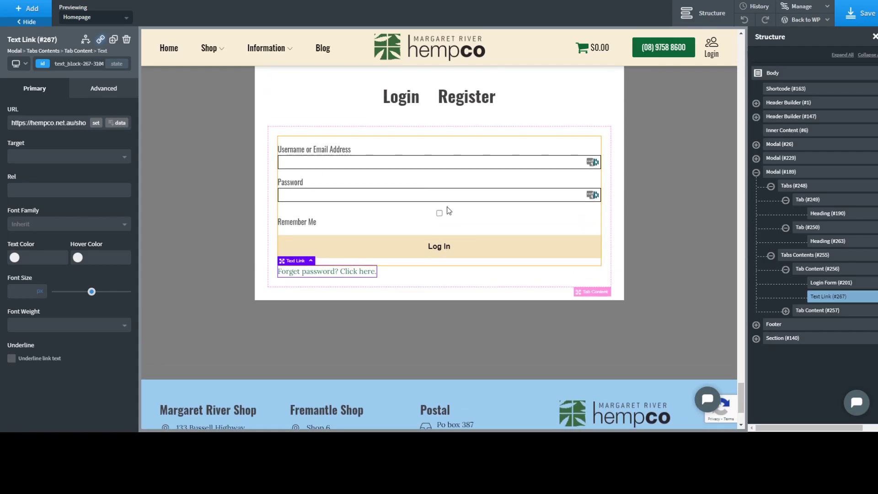
Step: Switch the Login tab's styling to its tabs-2045-tab-active class
{"action": "left_click", "coordinate": [379, 81]}
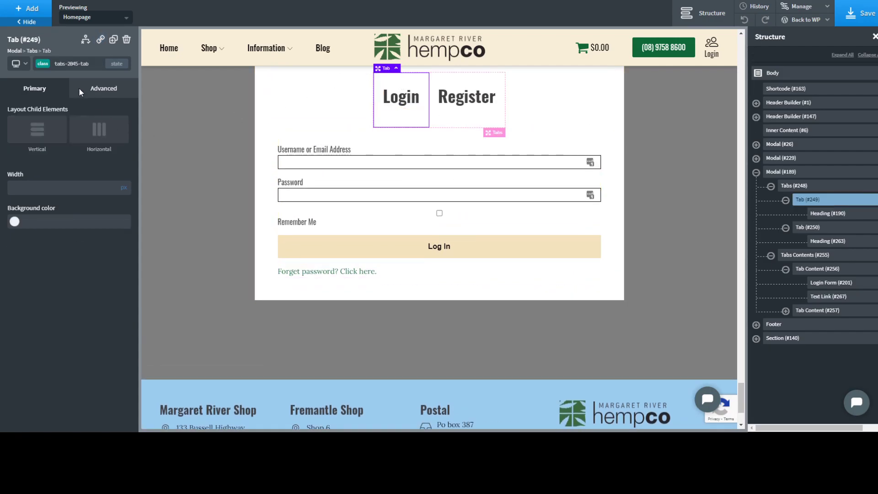
{"action": "left_click", "coordinate": [90, 92]}
{"action": "left_click", "coordinate": [71, 64]}
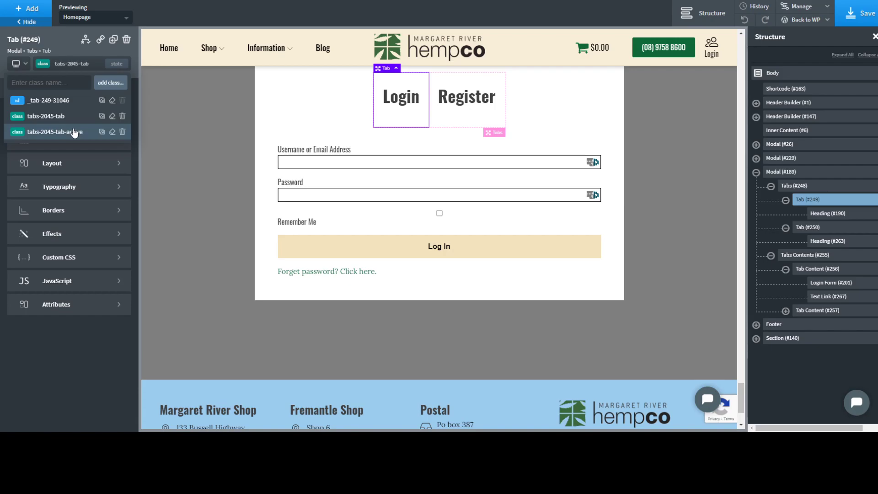
{"action": "left_click", "coordinate": [73, 132]}
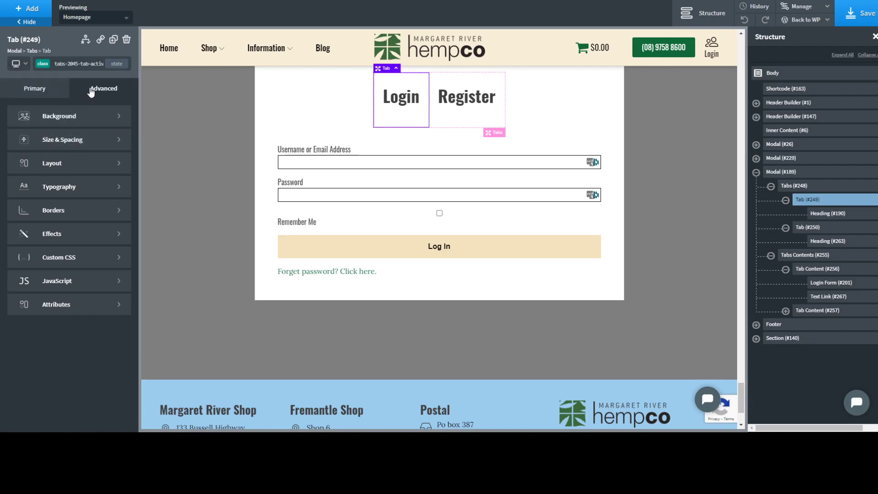
Step: Give the active tab a Secondary Flesh background at 0.24 alpha, rgba(243,226,189,0.24)
{"action": "left_click", "coordinate": [75, 117]}
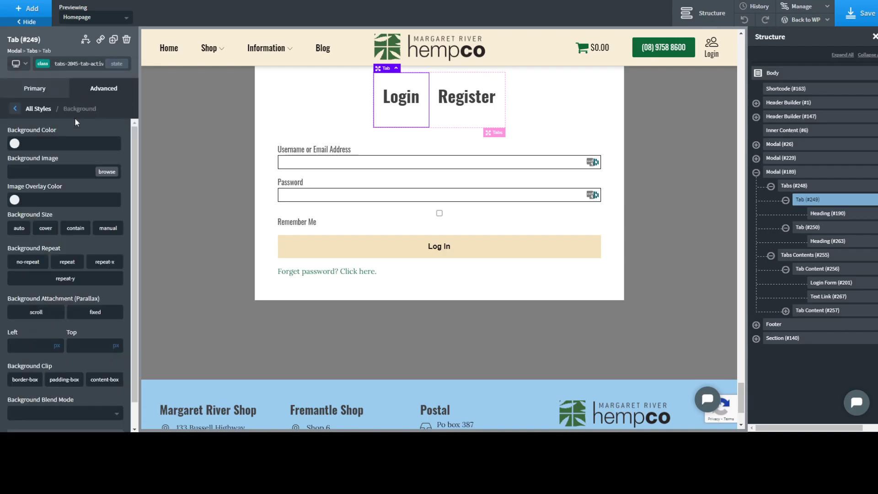
{"action": "left_click", "coordinate": [15, 145]}
{"action": "left_click", "coordinate": [20, 259]}
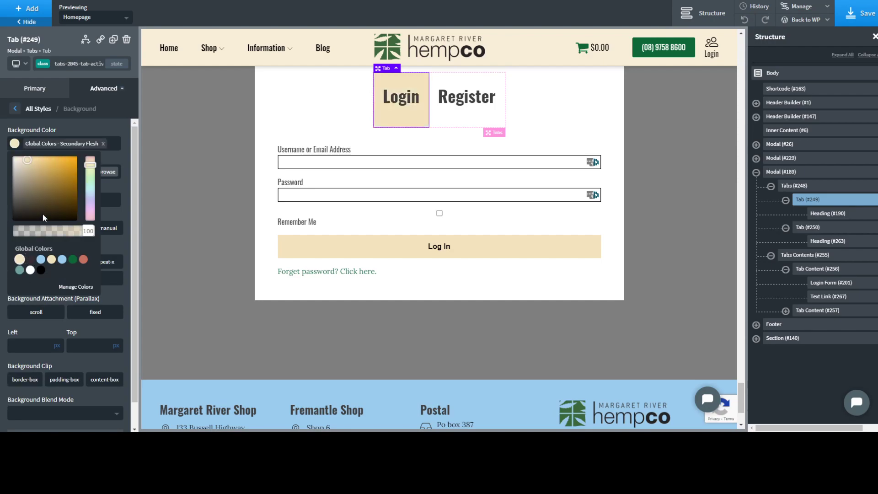
{"action": "left_click", "coordinate": [31, 232]}
{"action": "left_click_drag", "start_coordinate": [31, 232], "coordinate": [35, 233]}
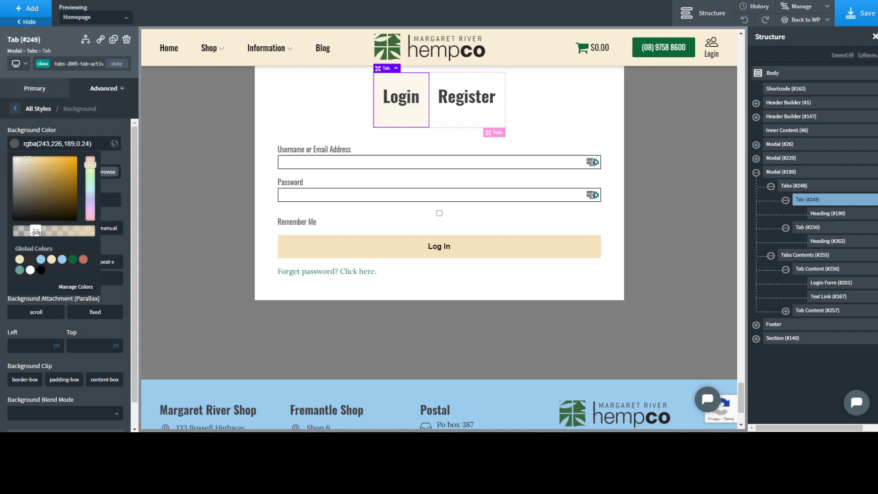
{"action": "left_click", "coordinate": [16, 140]}
{"action": "triple_click", "coordinate": [43, 145]}
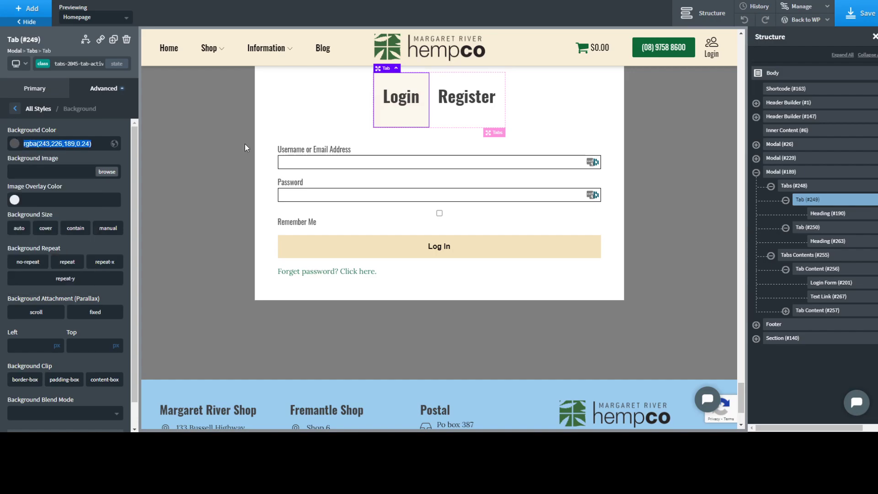
Step: Select the other modal's login form and try its username field
{"action": "left_click", "coordinate": [390, 146]}
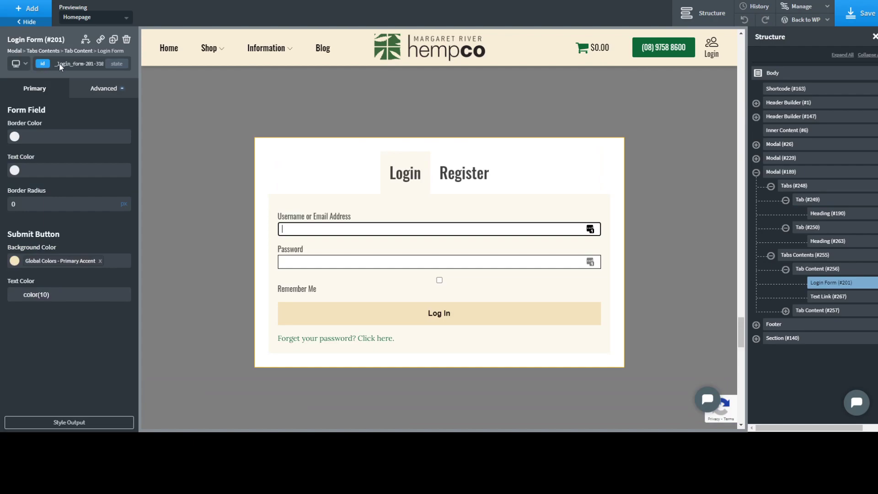
{"action": "left_click", "coordinate": [463, 229]}
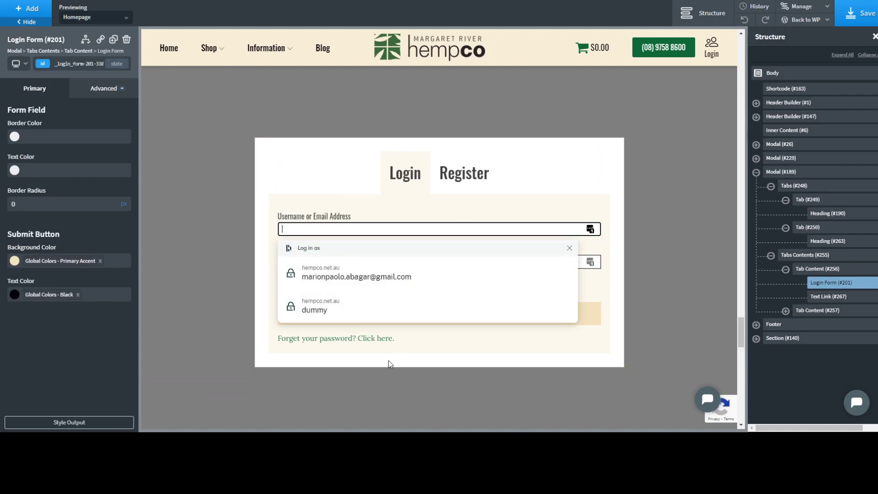
{"action": "left_click", "coordinate": [715, 237]}
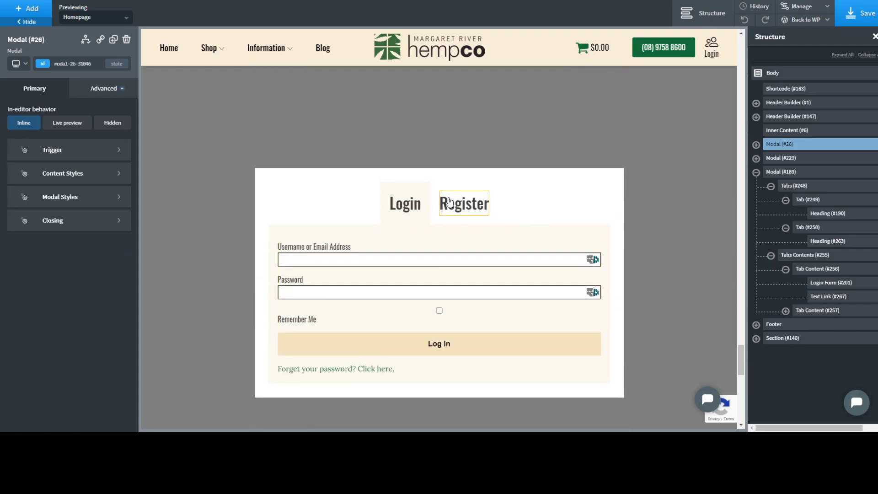
Step: Preview Modal #229 by switching between its Register and Login tabs twice
{"action": "left_click", "coordinate": [451, 202]}
{"action": "left_click", "coordinate": [404, 272]}
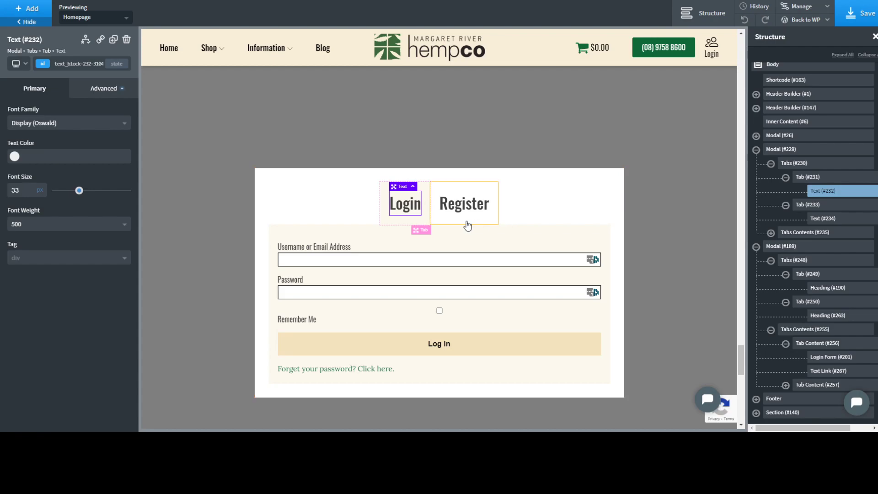
{"action": "left_click", "coordinate": [451, 221]}
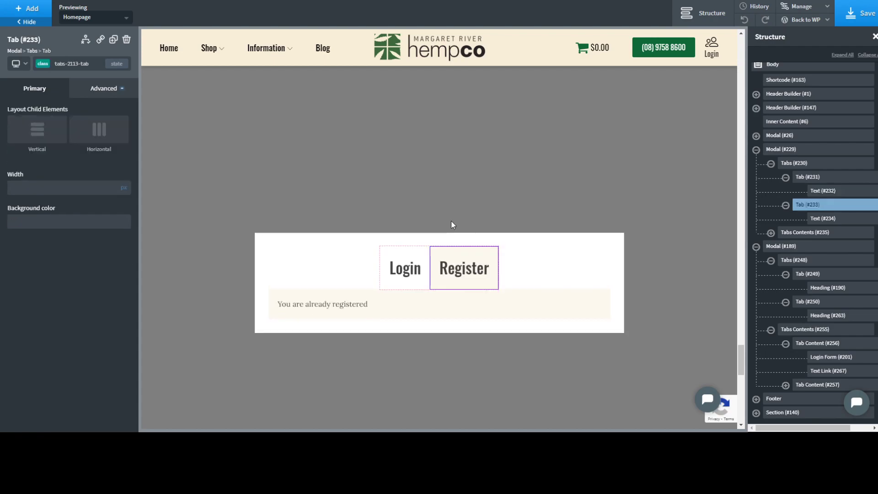
{"action": "left_click", "coordinate": [401, 288]}
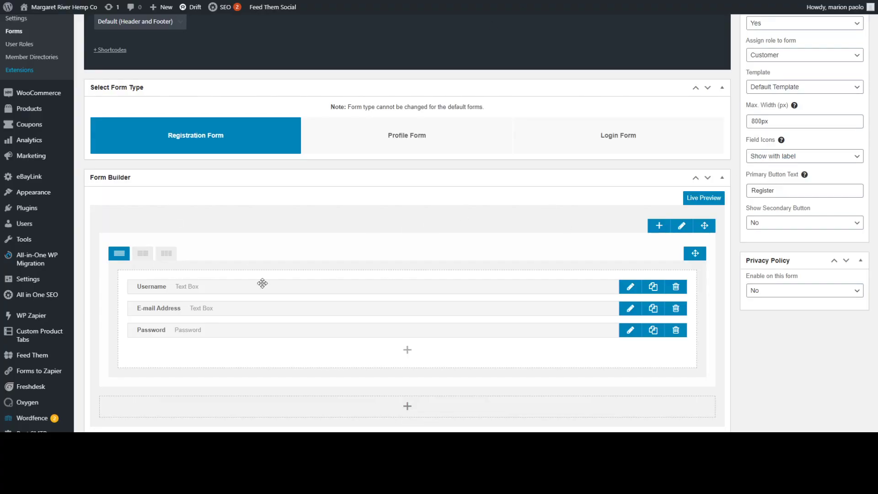
Step: Copy the shortcode [ultimatemember form_id="23825"] and navigate back to Oxygen Builder
{"action": "scroll", "coordinate": [197, 288], "scroll_direction": "up", "scroll_amount": 4}
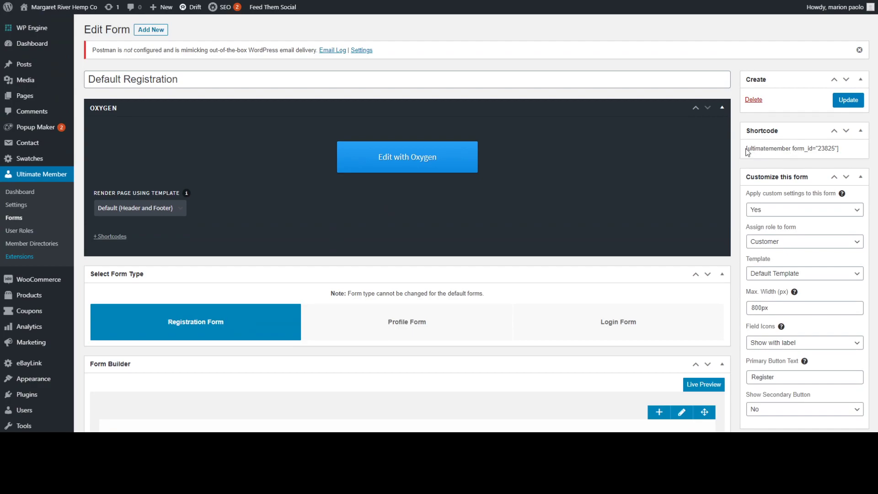
{"action": "left_click_drag", "start_coordinate": [748, 149], "coordinate": [839, 149]}
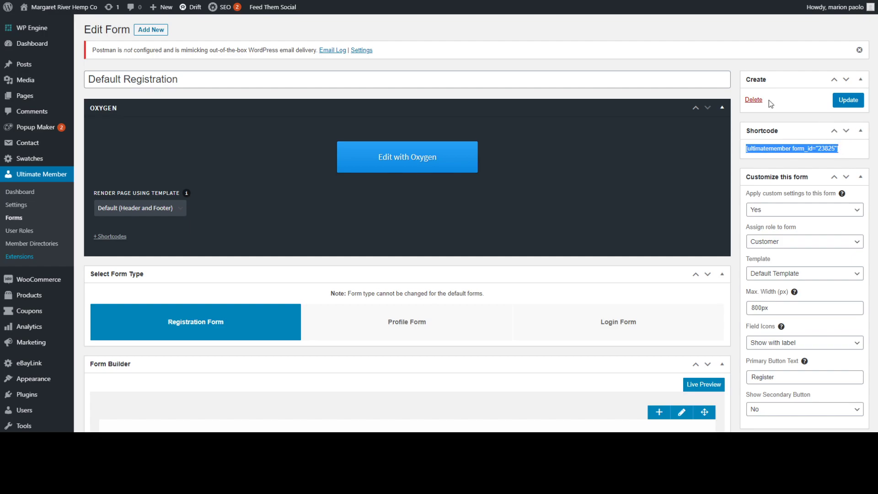
{"action": "key", "text": "alt+Left"}
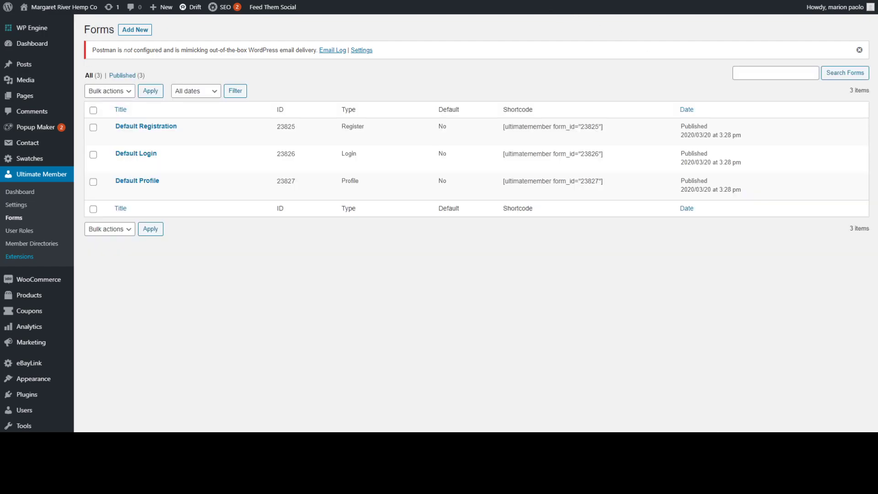
{"action": "key", "text": "alt+Left"}
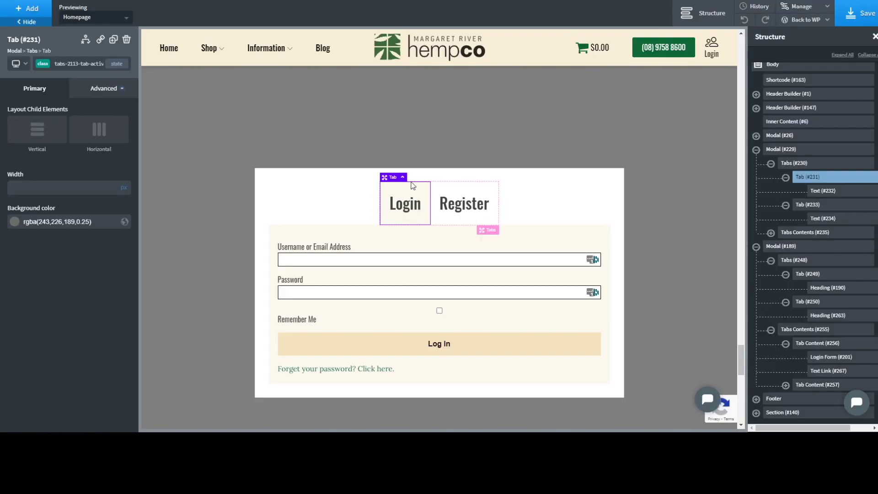
{"action": "left_click", "coordinate": [463, 213]}
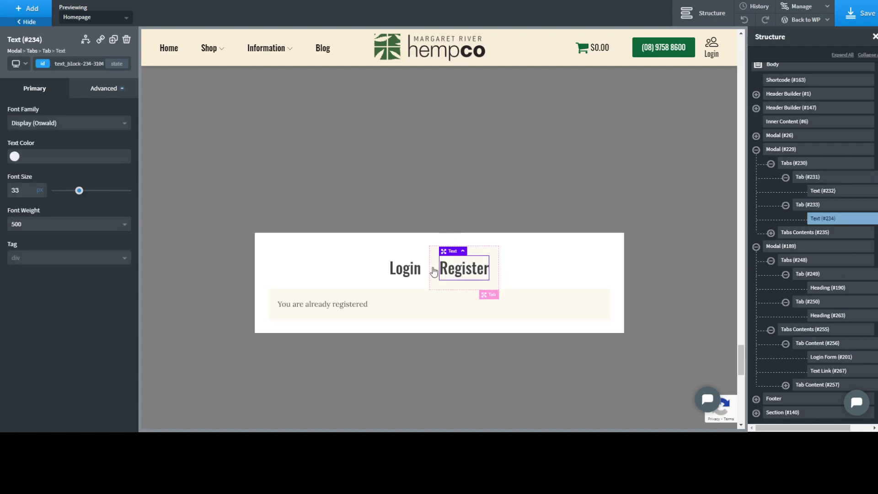
{"action": "left_click", "coordinate": [345, 304]}
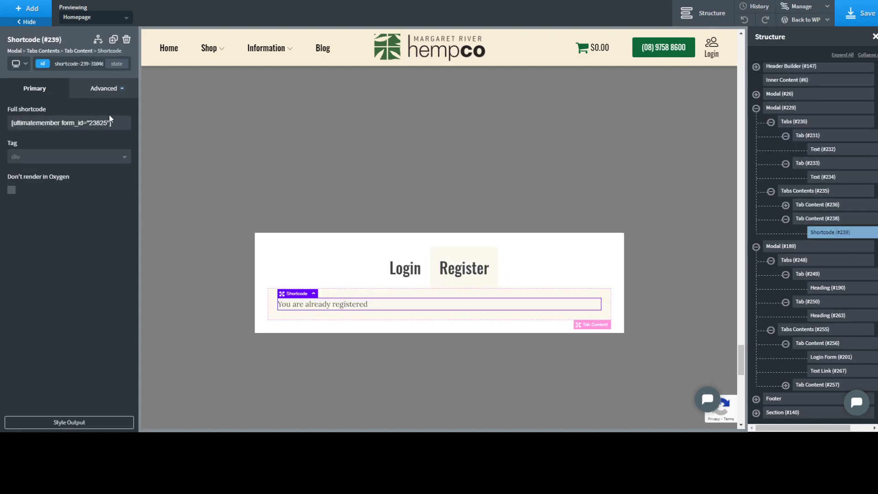
{"action": "left_click", "coordinate": [28, 10]}
{"action": "left_click", "coordinate": [57, 43]}
{"action": "type", "text": "short"}
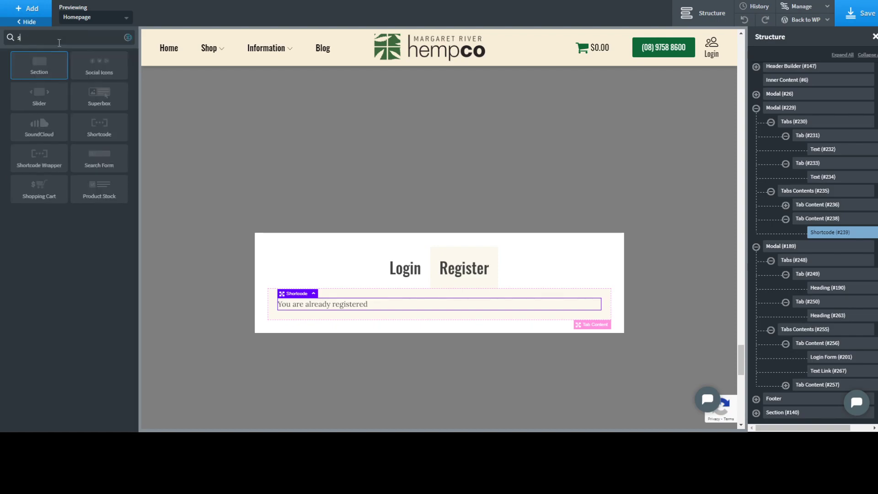
{"action": "left_click", "coordinate": [52, 69]}
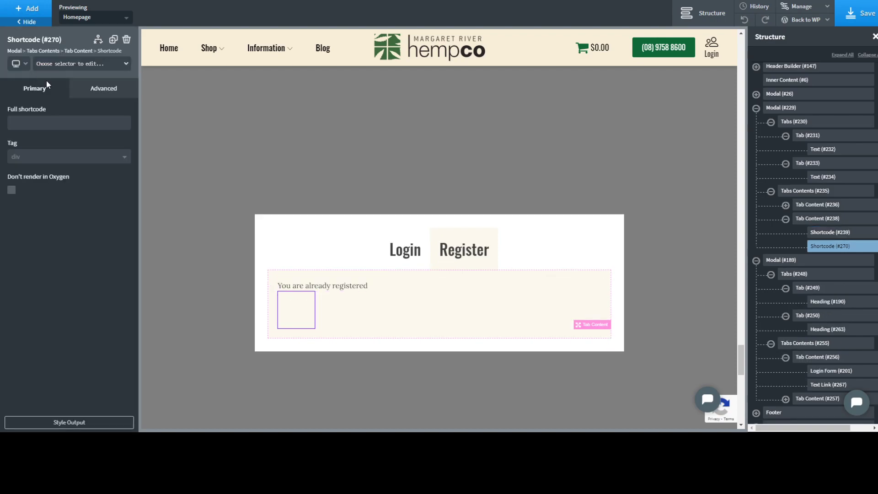
{"action": "left_click", "coordinate": [58, 122]}
{"action": "key", "text": "ctrl+v"}
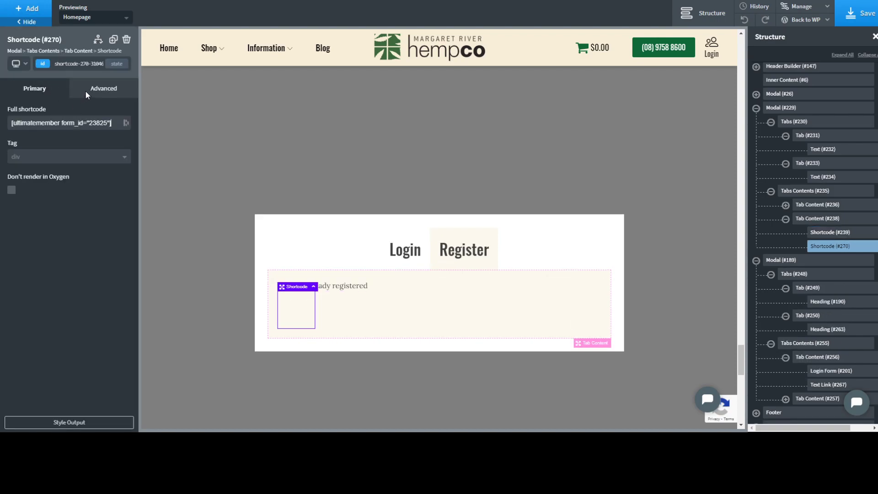
{"action": "left_click", "coordinate": [85, 90]}
{"action": "left_click", "coordinate": [67, 142]}
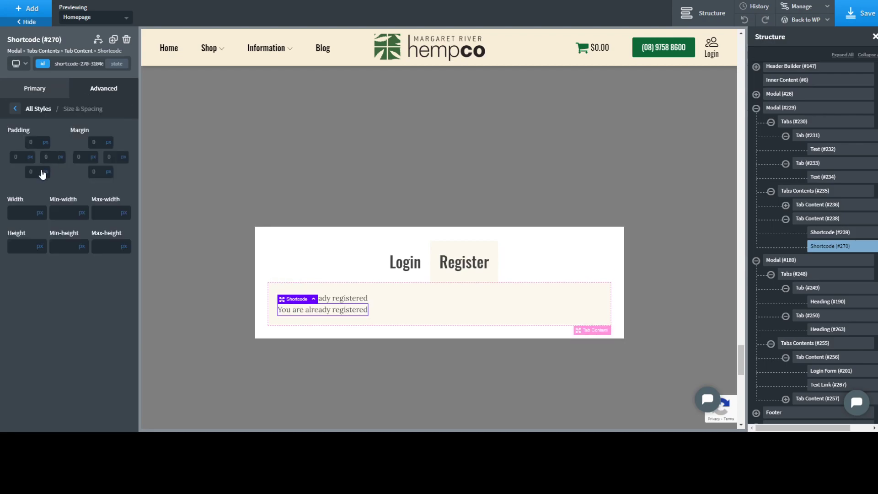
{"action": "left_click", "coordinate": [39, 217]}
{"action": "left_click", "coordinate": [39, 212]}
{"action": "left_click", "coordinate": [26, 211]}
{"action": "type", "text": "100"}
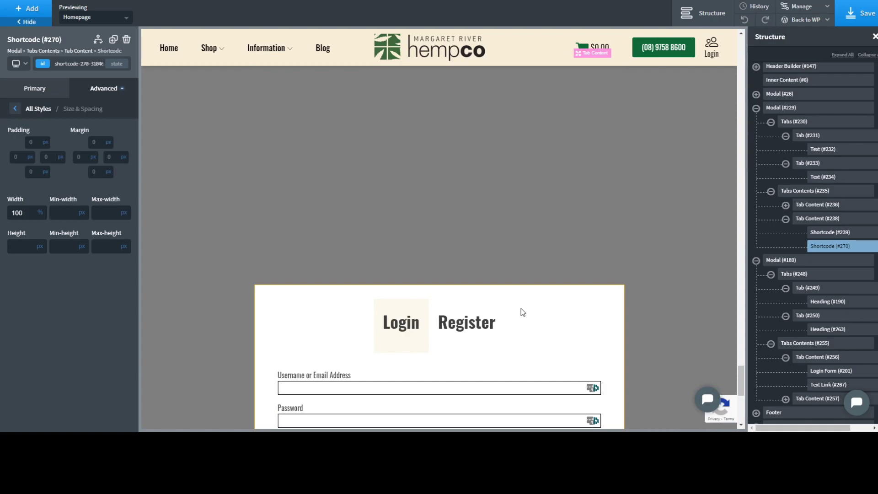
{"action": "left_click", "coordinate": [467, 322]}
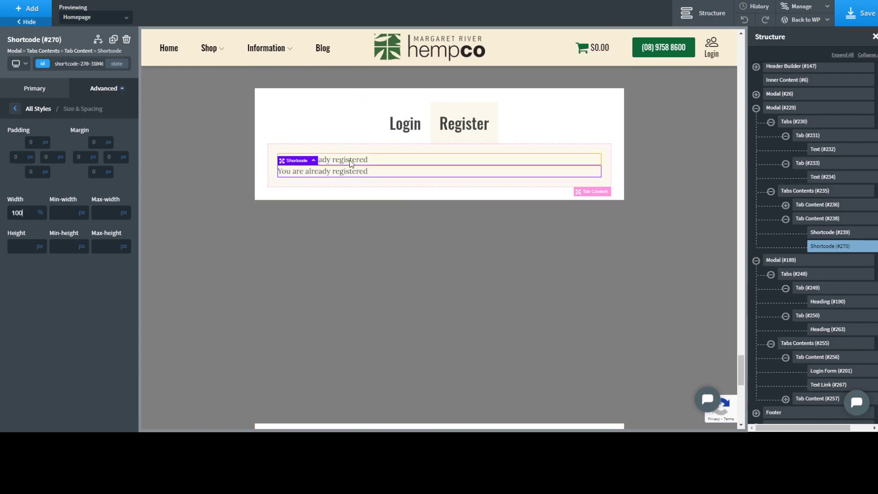
{"action": "left_click", "coordinate": [126, 40]}
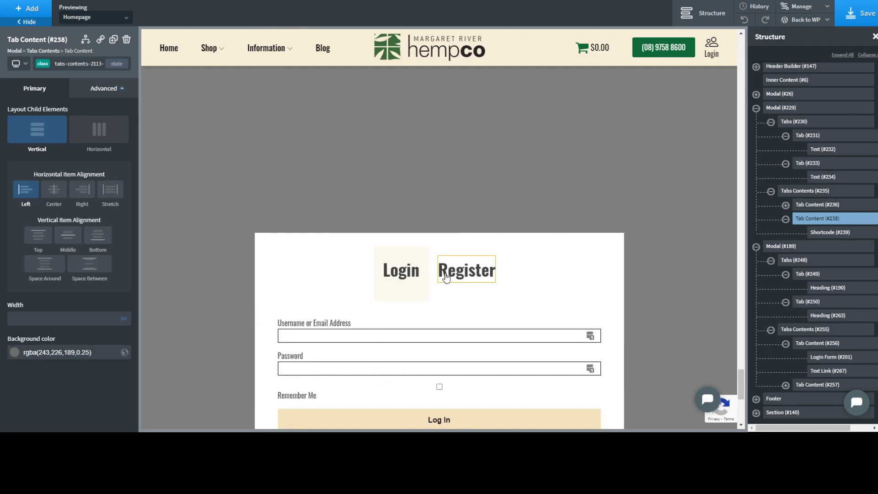
Step: Select the Login tab's content area (Tab Content #256) in the modal
{"action": "left_click", "coordinate": [270, 265]}
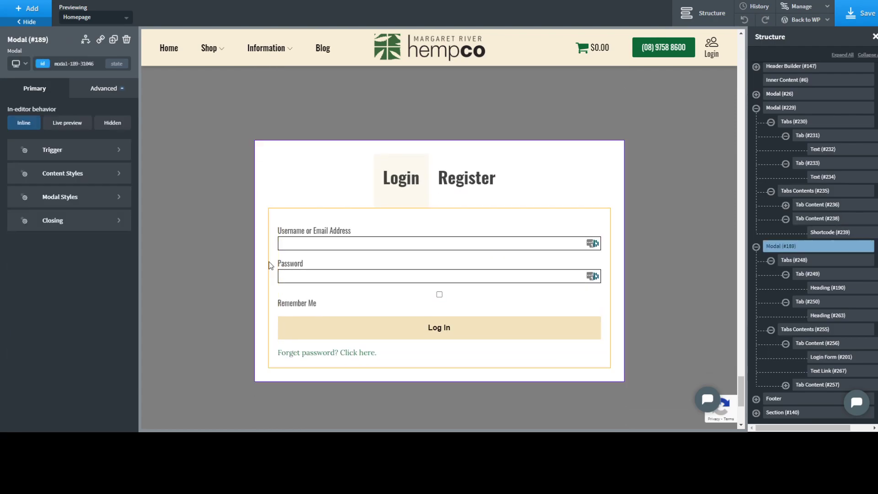
{"action": "left_click", "coordinate": [309, 217]}
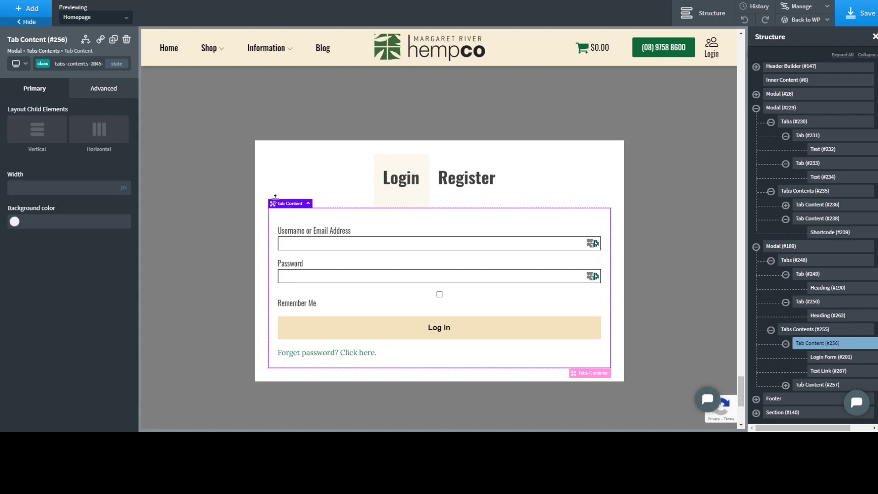
{"action": "left_click", "coordinate": [87, 64]}
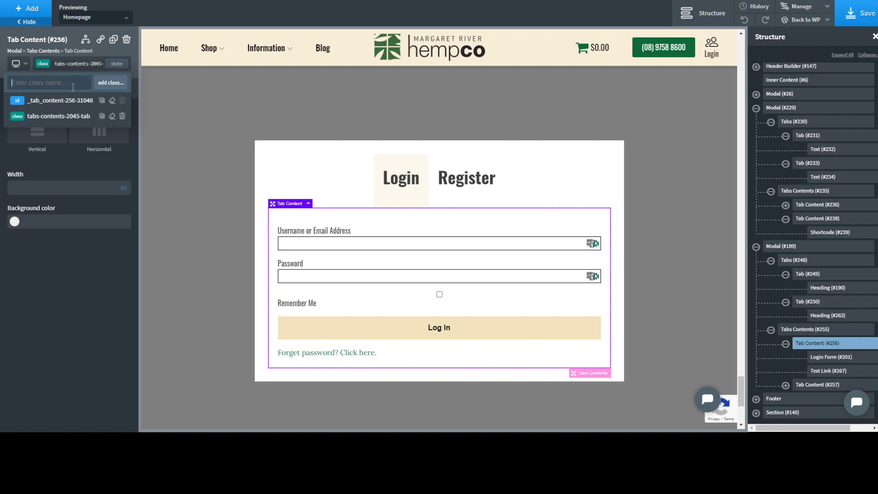
{"action": "left_click", "coordinate": [60, 120]}
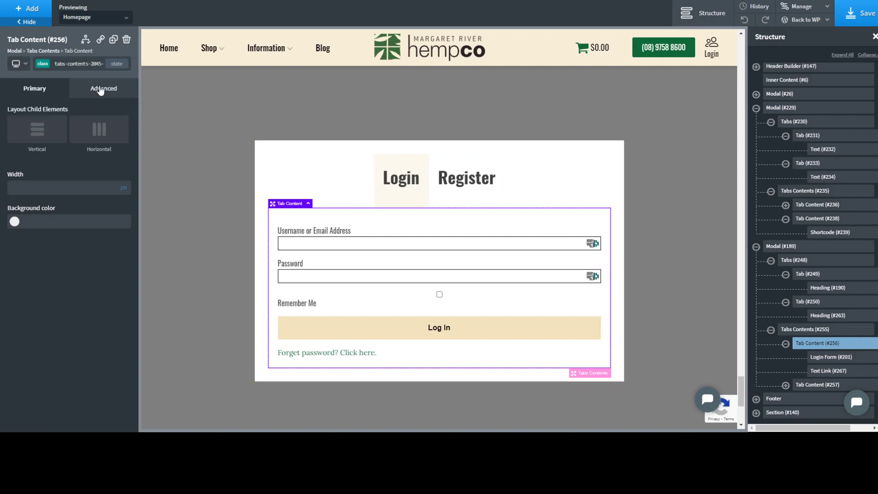
Step: Give the tab content a cream background at 25% alpha, rgba(243,226,189,0.25)
{"action": "left_click", "coordinate": [102, 90]}
{"action": "left_click", "coordinate": [44, 120]}
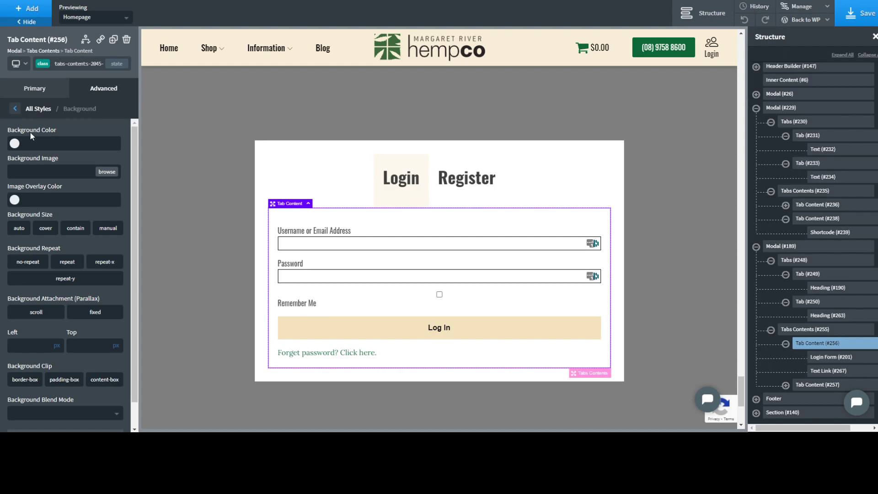
{"action": "left_click", "coordinate": [15, 143]}
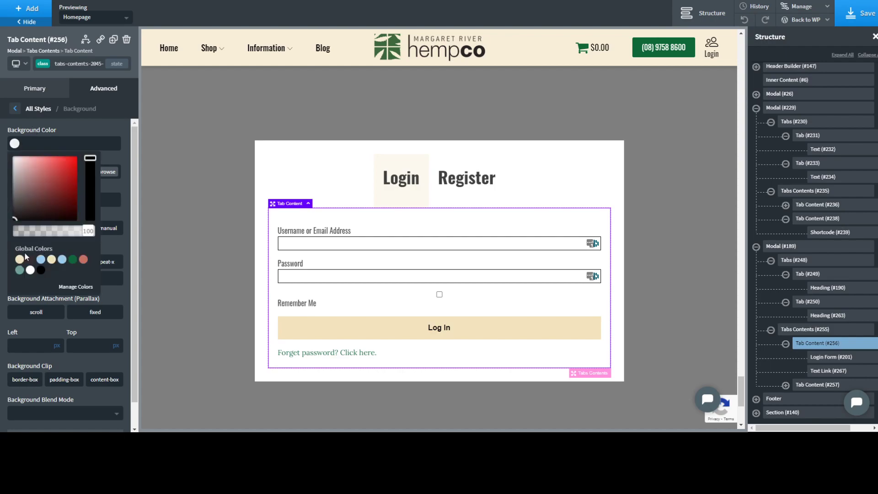
{"action": "left_click", "coordinate": [19, 259]}
{"action": "left_click_drag", "start_coordinate": [54, 235], "coordinate": [36, 234]}
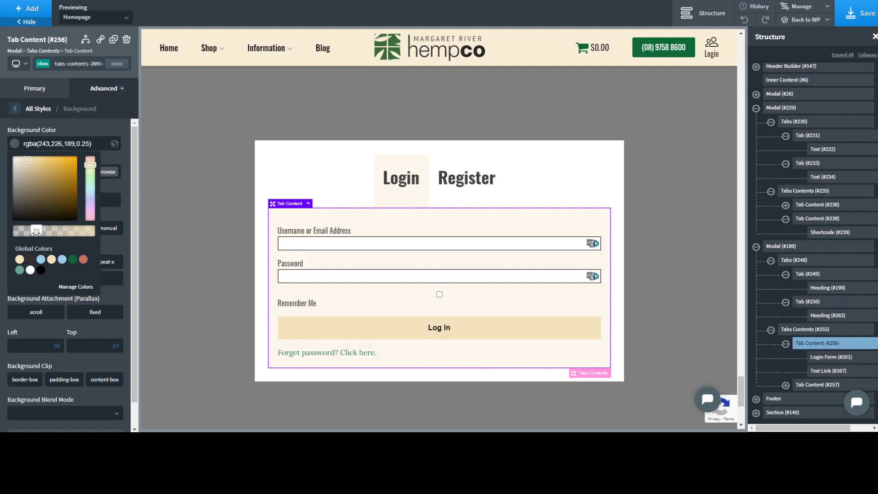
{"action": "left_click", "coordinate": [5, 240]}
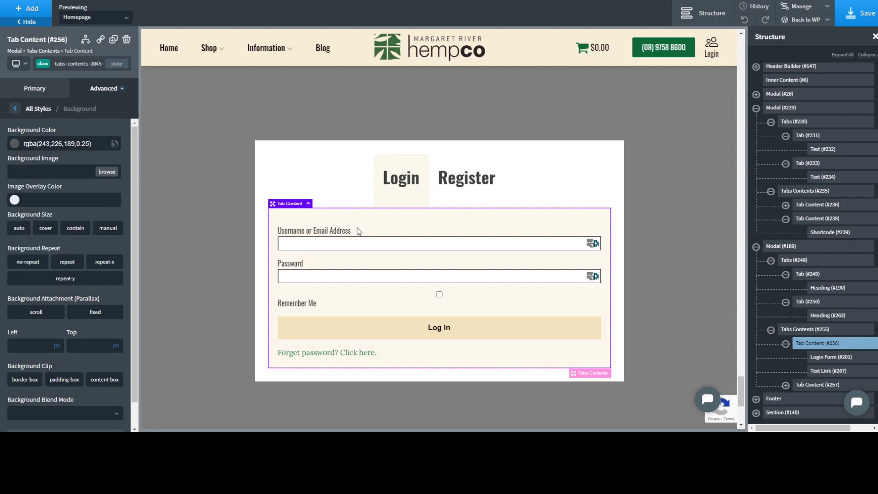
{"action": "left_click", "coordinate": [562, 187]}
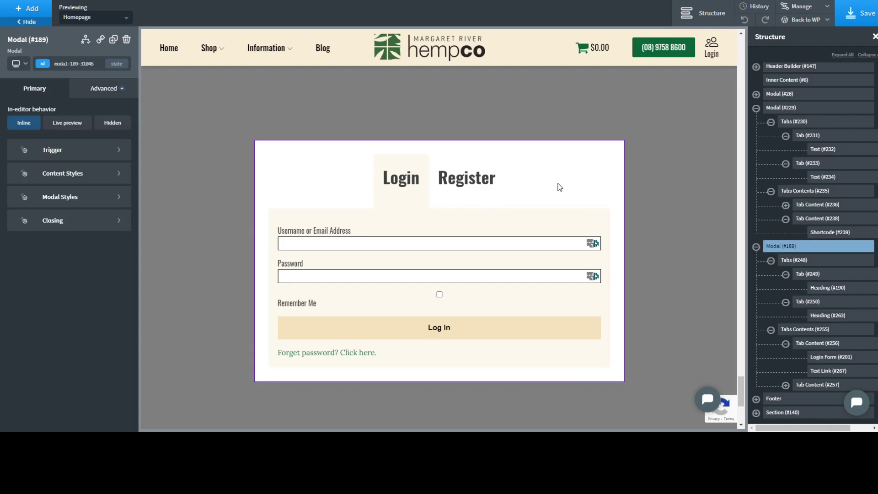
Step: Add a Shortcode element to the Register tab and delete the Tab Content #2 placeholder text
{"action": "left_click", "coordinate": [468, 160]}
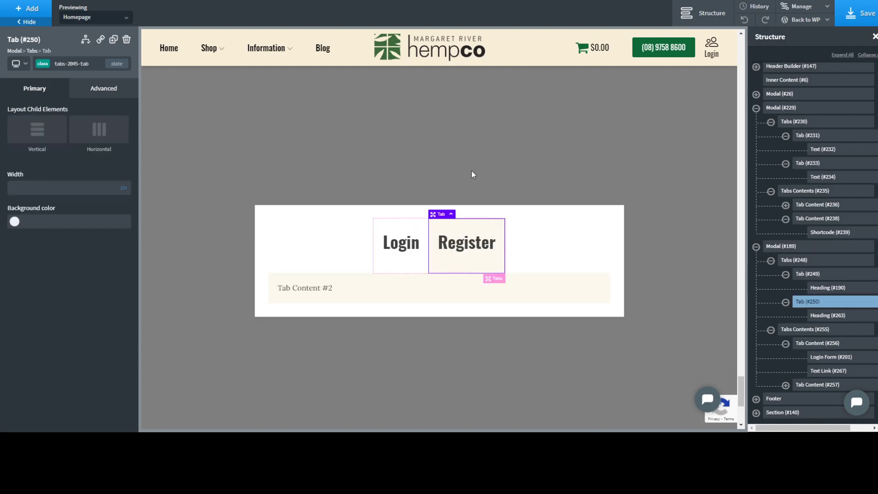
{"action": "left_click", "coordinate": [313, 293]}
{"action": "left_click", "coordinate": [28, 8]}
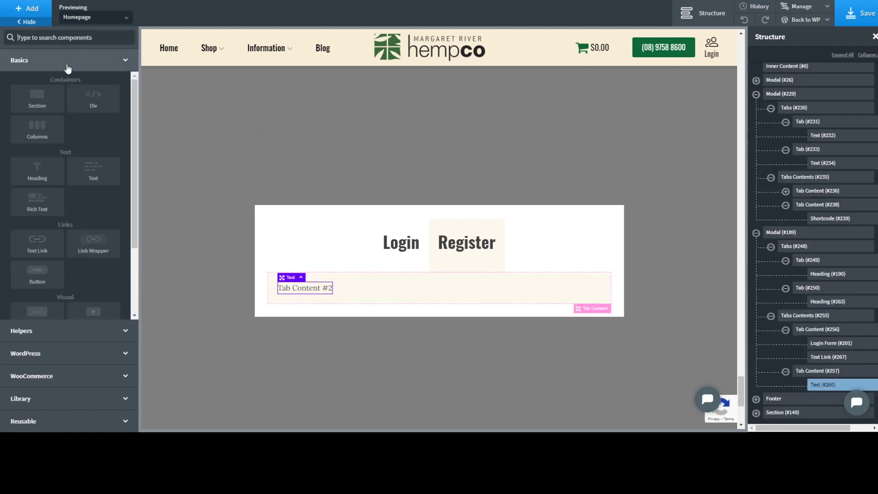
{"action": "type", "text": "shor"}
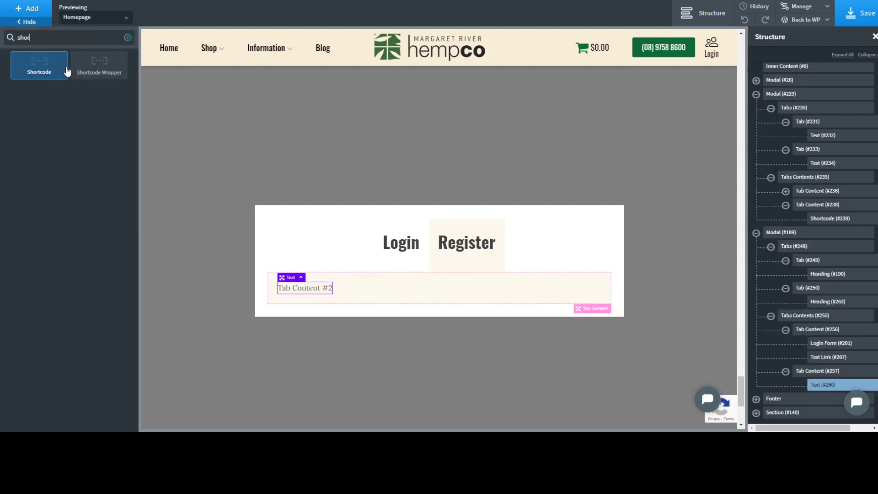
{"action": "left_click", "coordinate": [63, 73]}
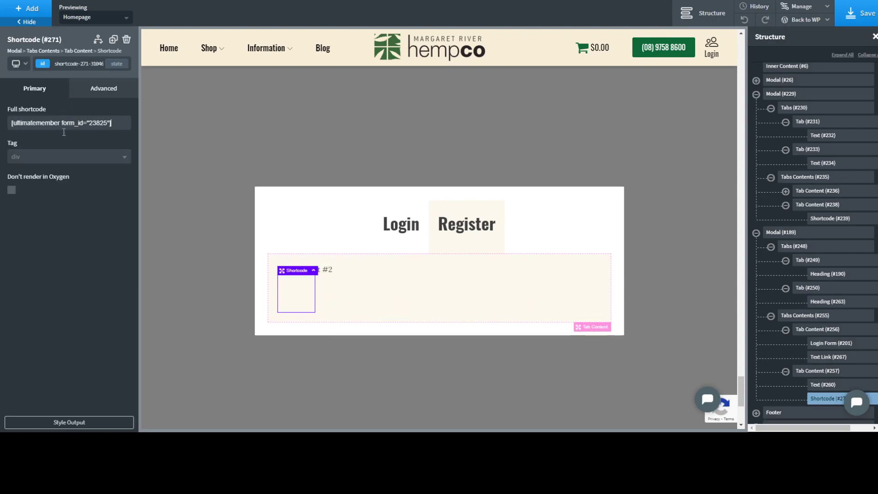
{"action": "left_click", "coordinate": [328, 284]}
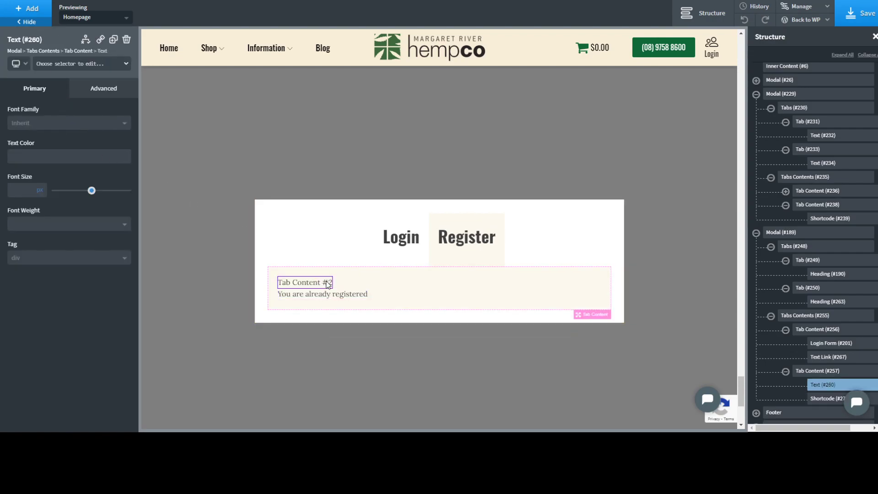
{"action": "left_click", "coordinate": [127, 39]}
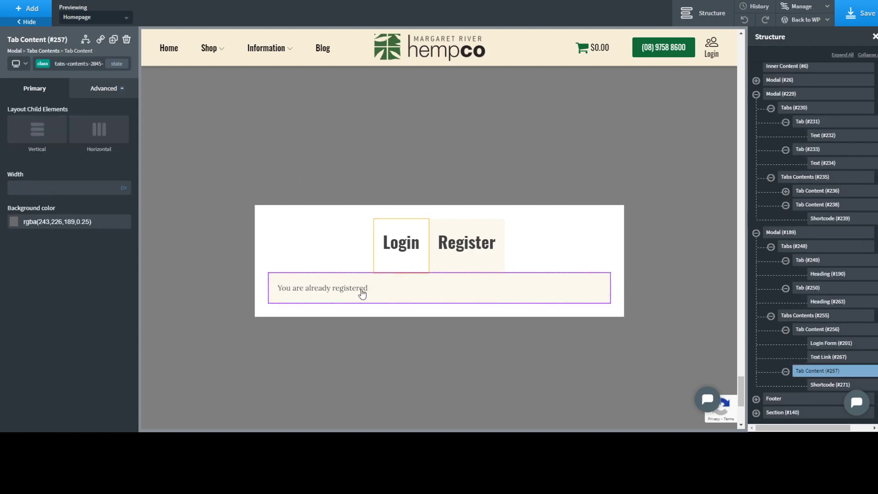
Step: Set the shortcode element's width to 100%
{"action": "left_click", "coordinate": [339, 289]}
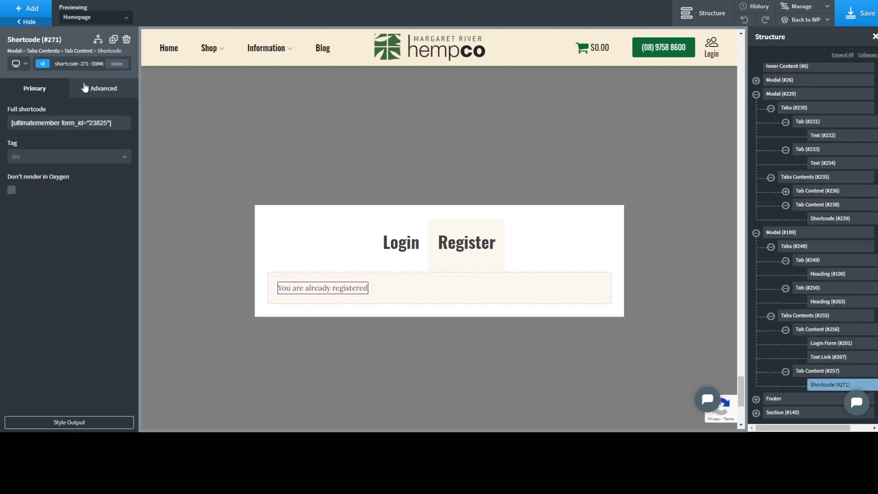
{"action": "left_click", "coordinate": [101, 92]}
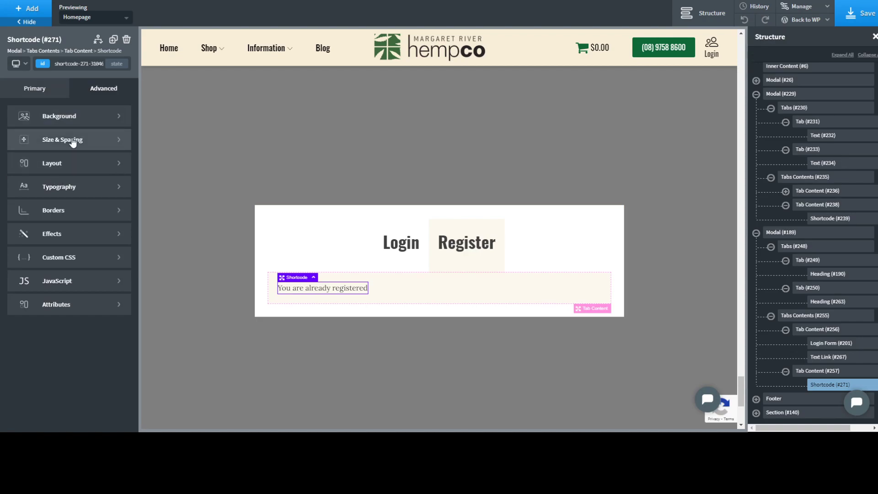
{"action": "left_click", "coordinate": [74, 139]}
{"action": "left_click", "coordinate": [42, 213]}
{"action": "left_click", "coordinate": [43, 208]}
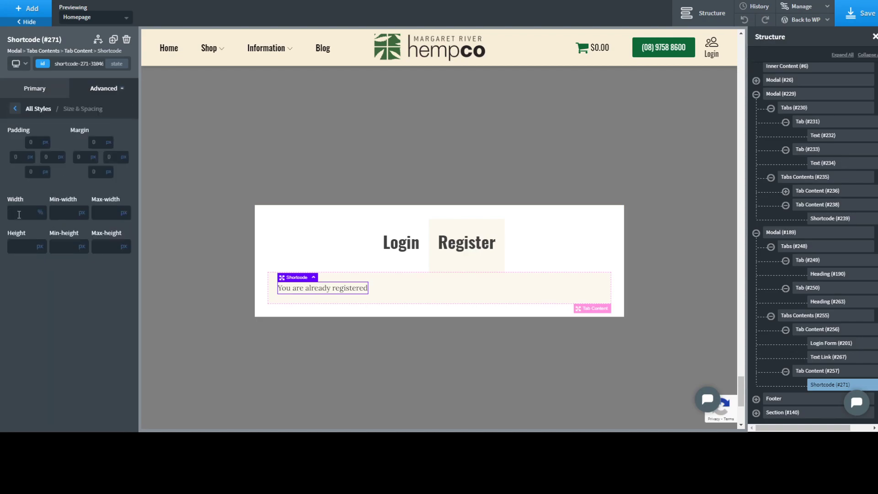
{"action": "left_click", "coordinate": [19, 215]}
{"action": "type", "text": "100"}
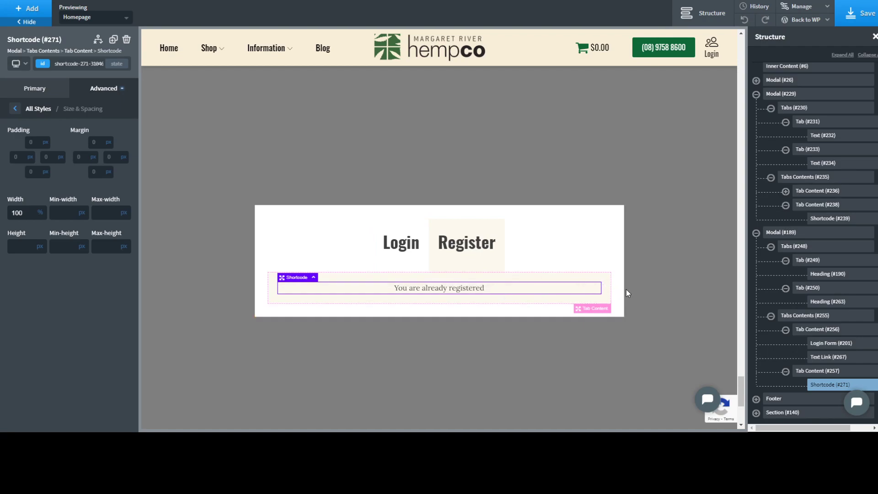
{"action": "left_click", "coordinate": [37, 94]}
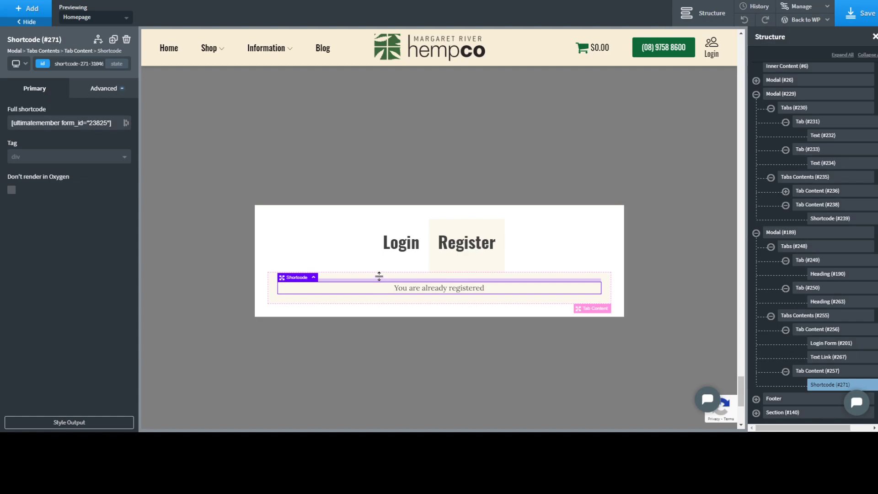
Step: Set the Register tab content to Vertical layout, left-aligned, and save the page
{"action": "left_click", "coordinate": [381, 276]}
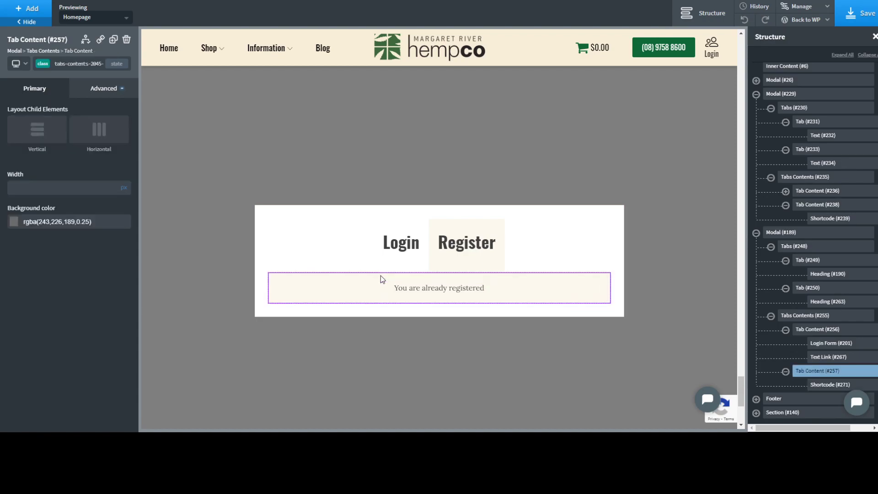
{"action": "left_click", "coordinate": [37, 133]}
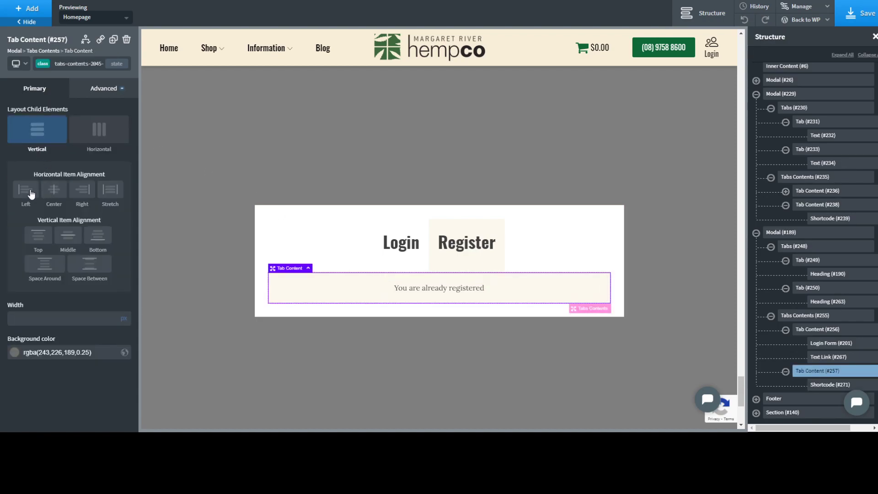
{"action": "left_click", "coordinate": [31, 195]}
{"action": "left_click", "coordinate": [29, 191]}
{"action": "left_click", "coordinate": [25, 190]}
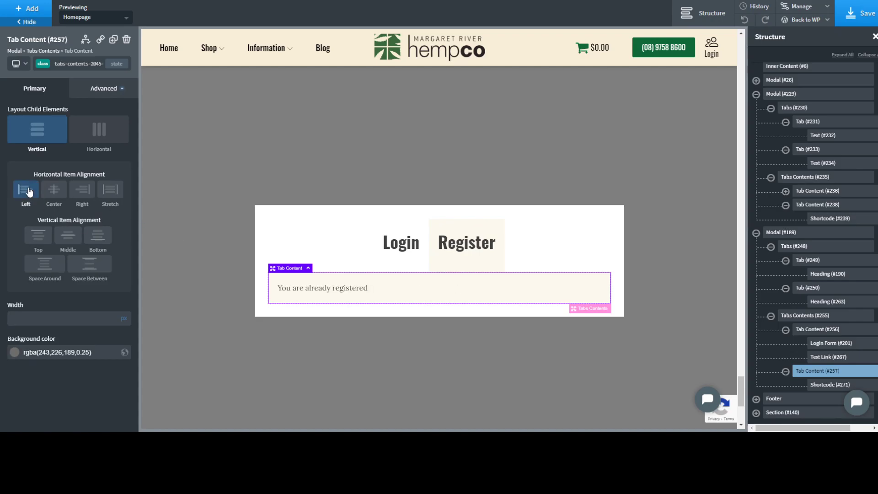
{"action": "left_click", "coordinate": [844, 21]}
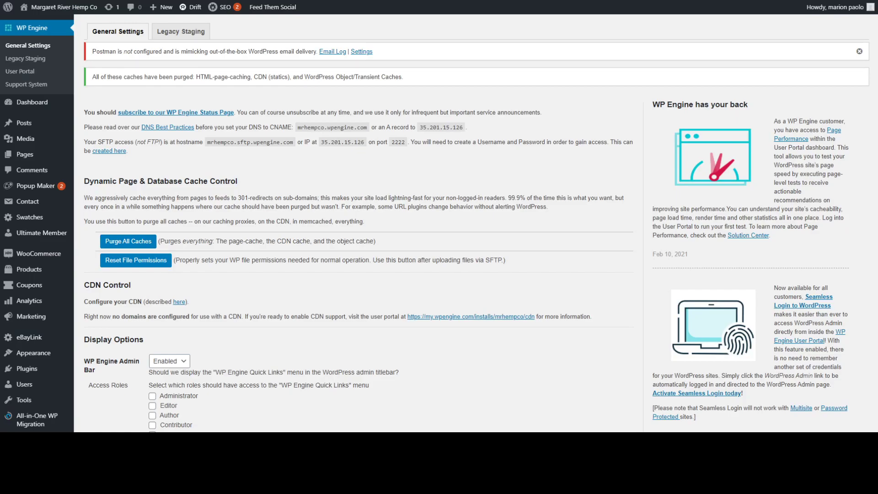
Step: Purge WP Engine's site caches and return to the Default Registration form editor
{"action": "mouse_move", "coordinate": [834, 10]}
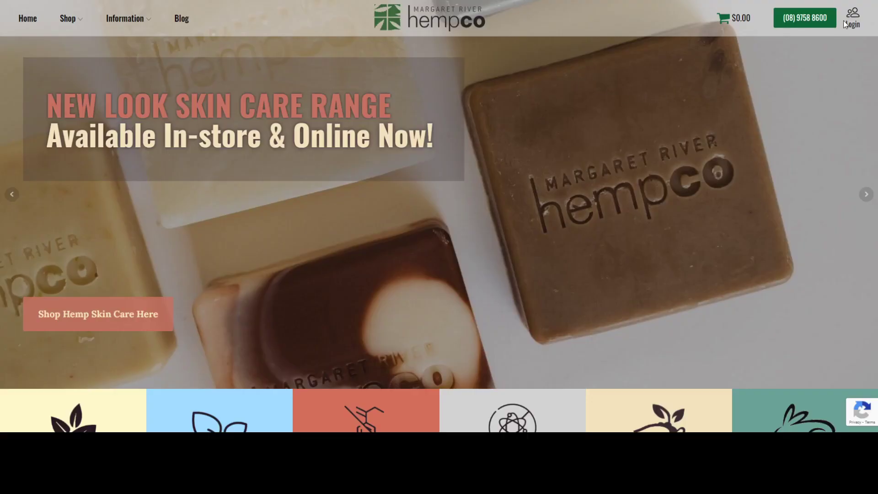
Step: On the live site, open the login modal and check the Register tab's Username, E-mail and Password fields
{"action": "left_click", "coordinate": [852, 16]}
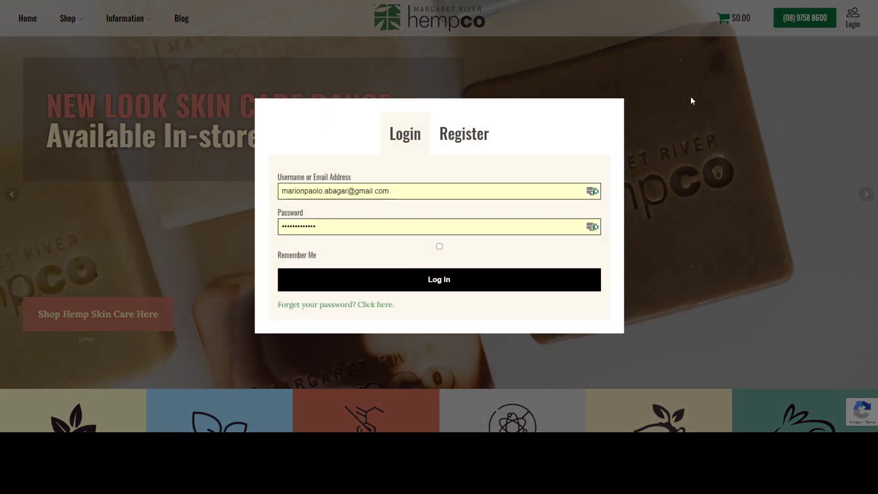
{"action": "left_click", "coordinate": [467, 137]}
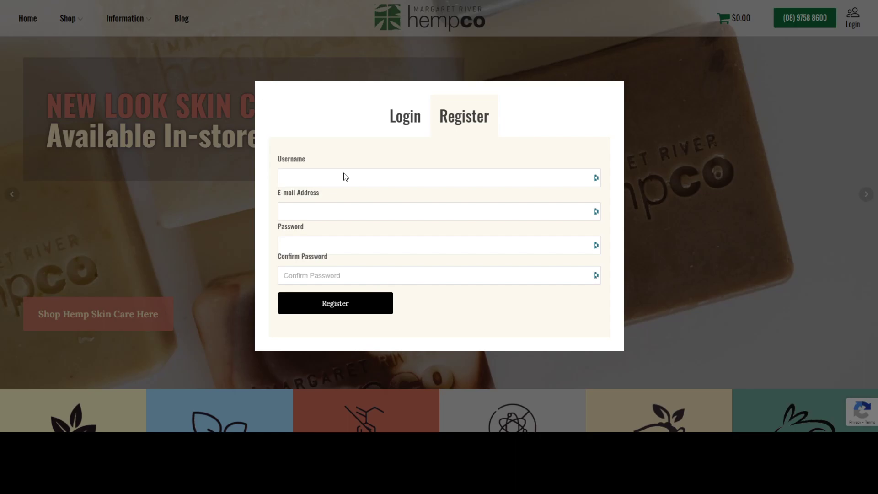
{"action": "left_click", "coordinate": [332, 277]}
{"action": "left_click", "coordinate": [322, 181]}
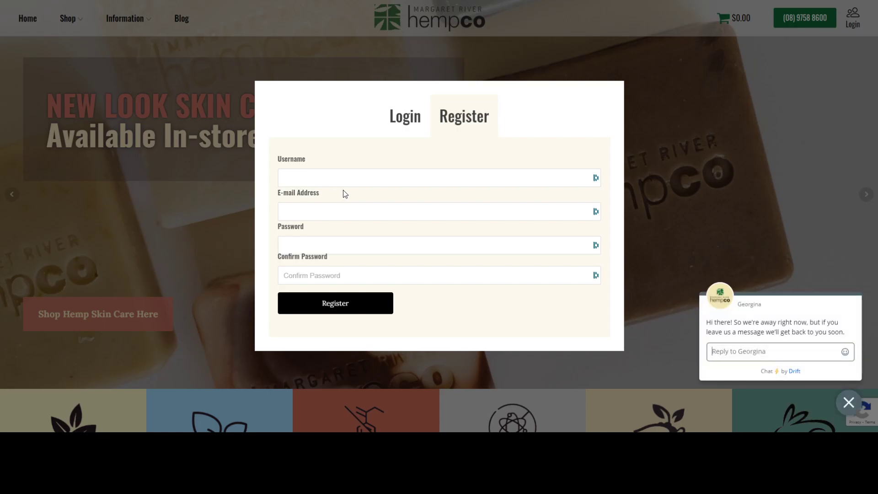
{"action": "left_click", "coordinate": [361, 178]}
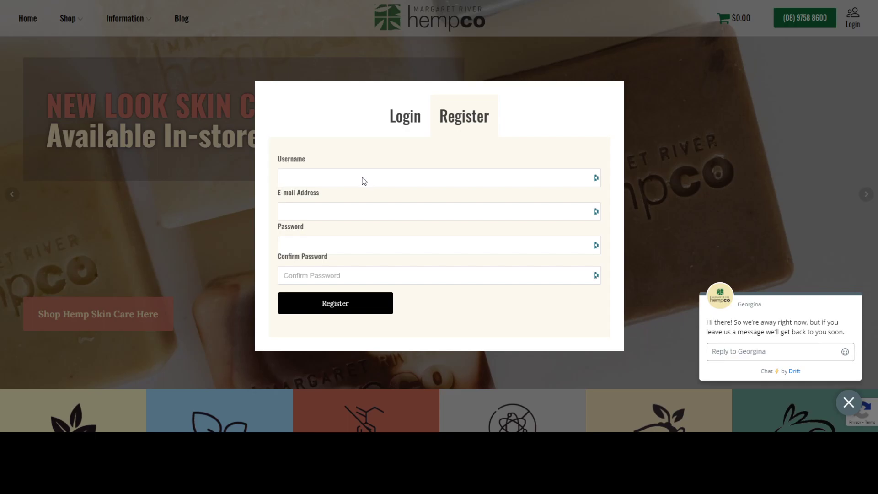
{"action": "left_click", "coordinate": [387, 117]}
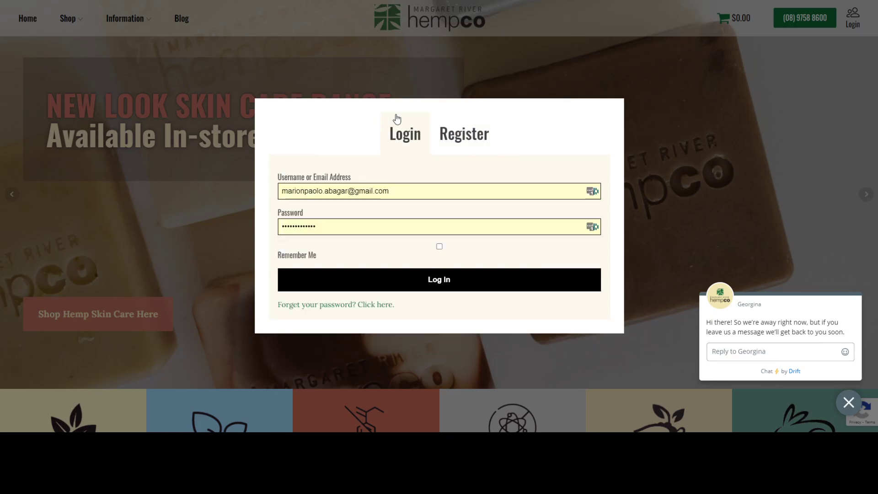
{"action": "left_click", "coordinate": [477, 120]}
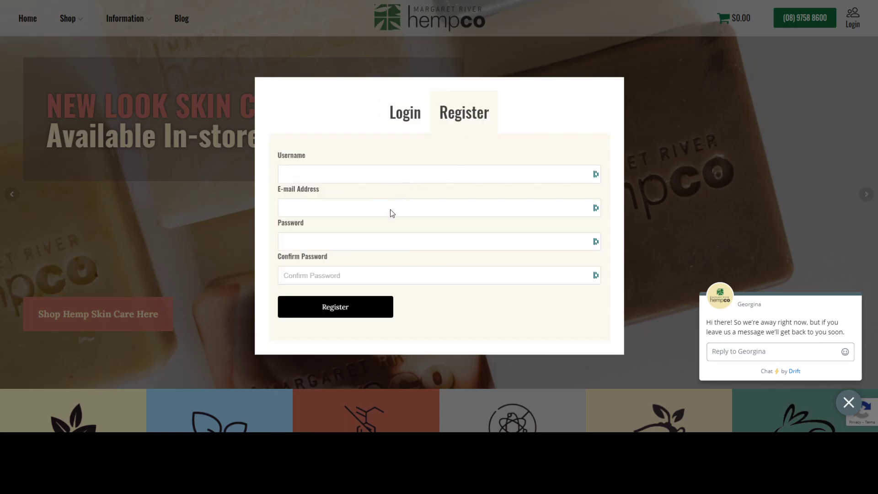